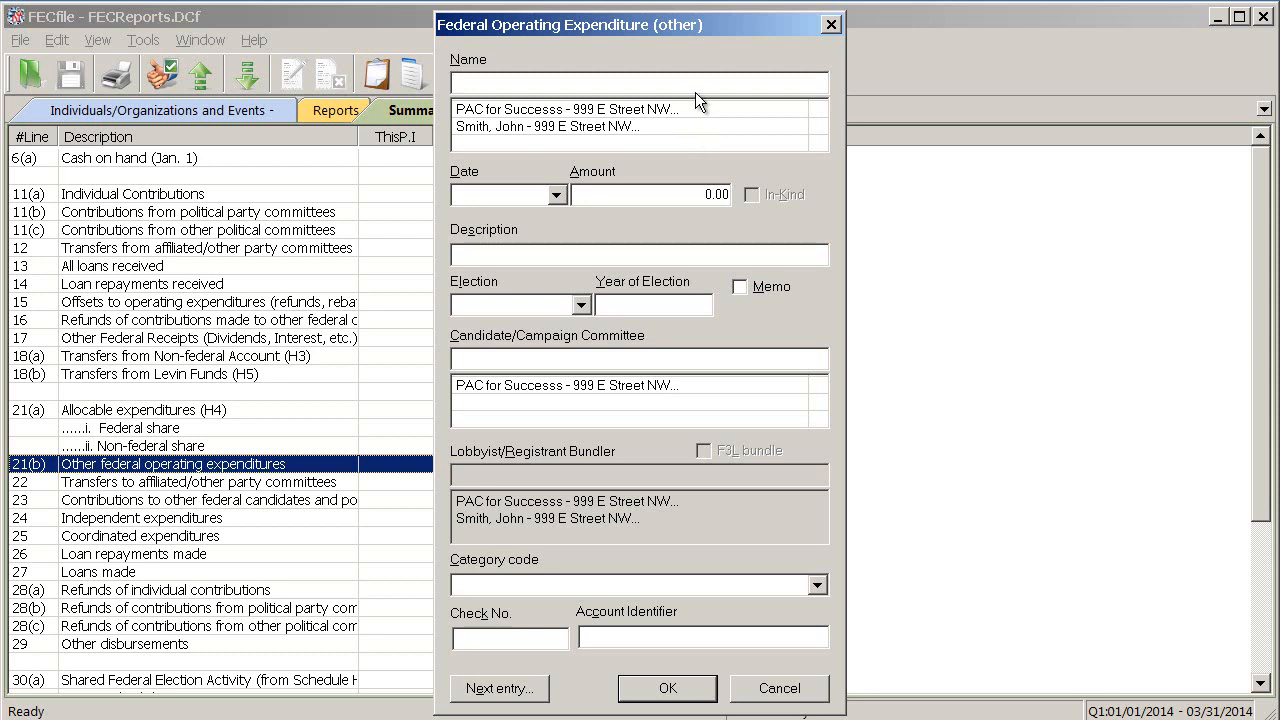
# Start a new payee of type Business, Financial Inst., Partnership, Indian Tribe, Other Non-federal Entity named Happy Sunshine Printing Company
pyautogui.doubleClick(698, 84)
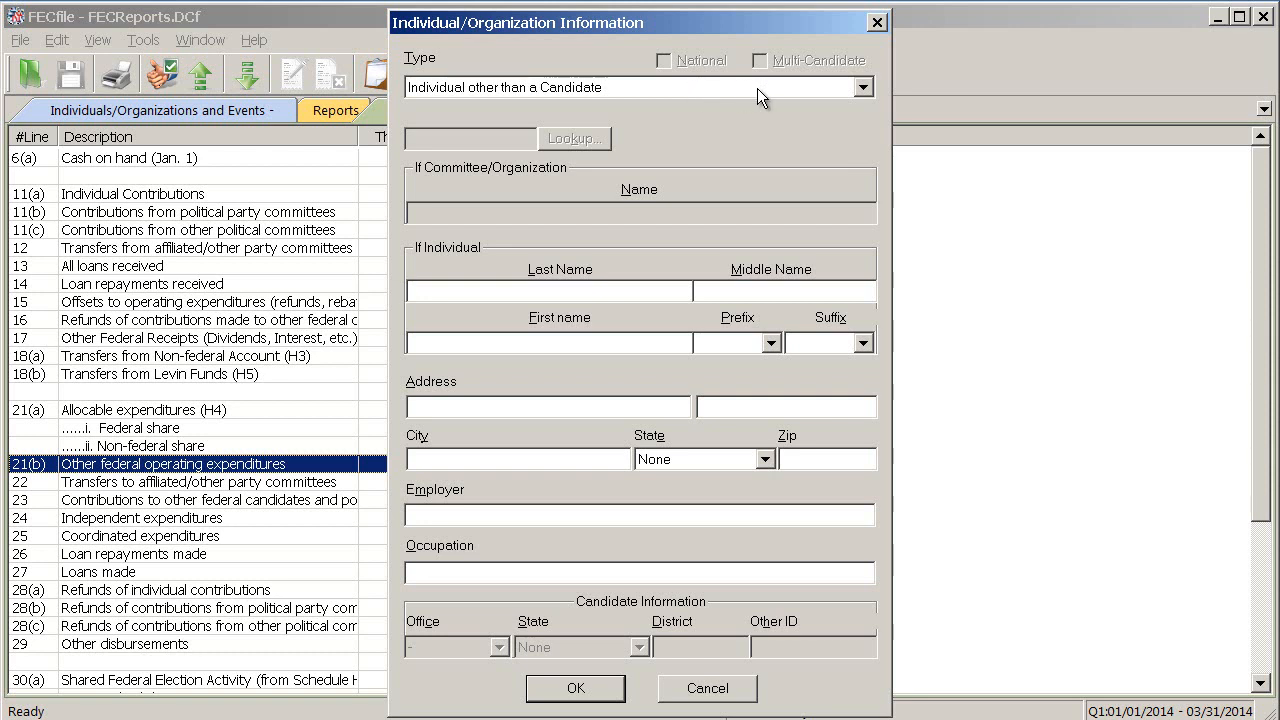
pyautogui.click(862, 88)
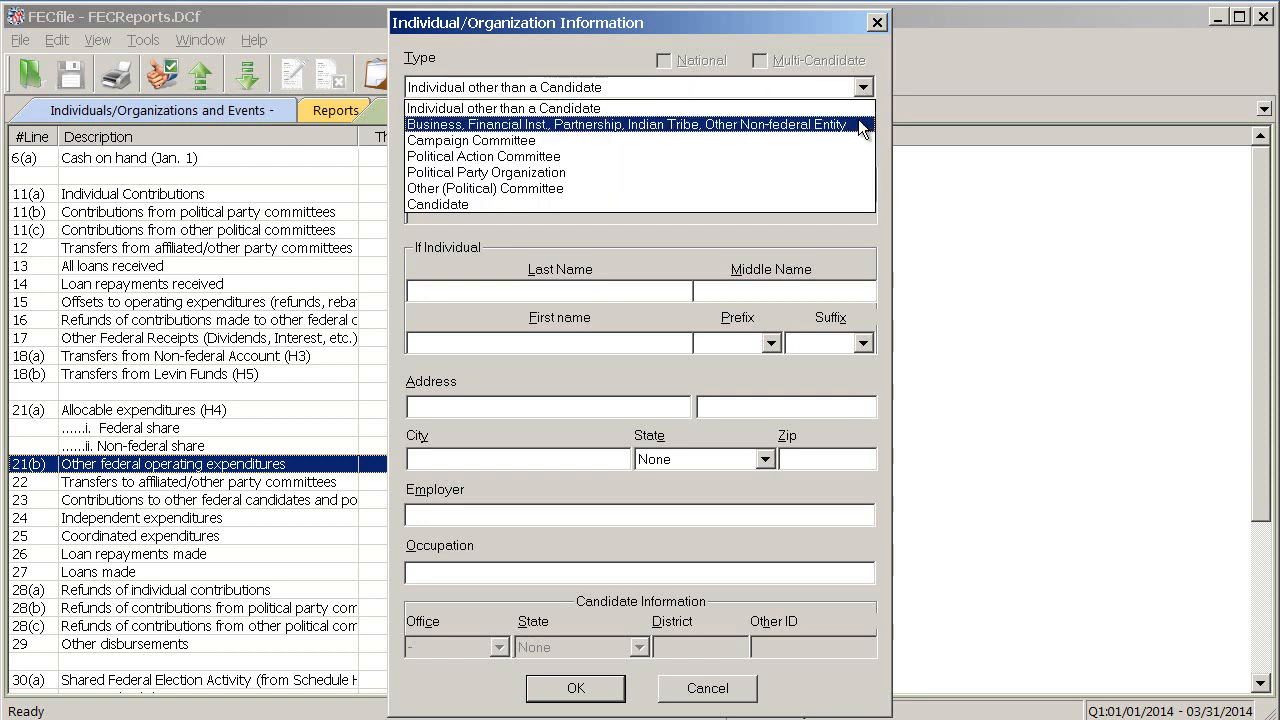
pyautogui.click(862, 125)
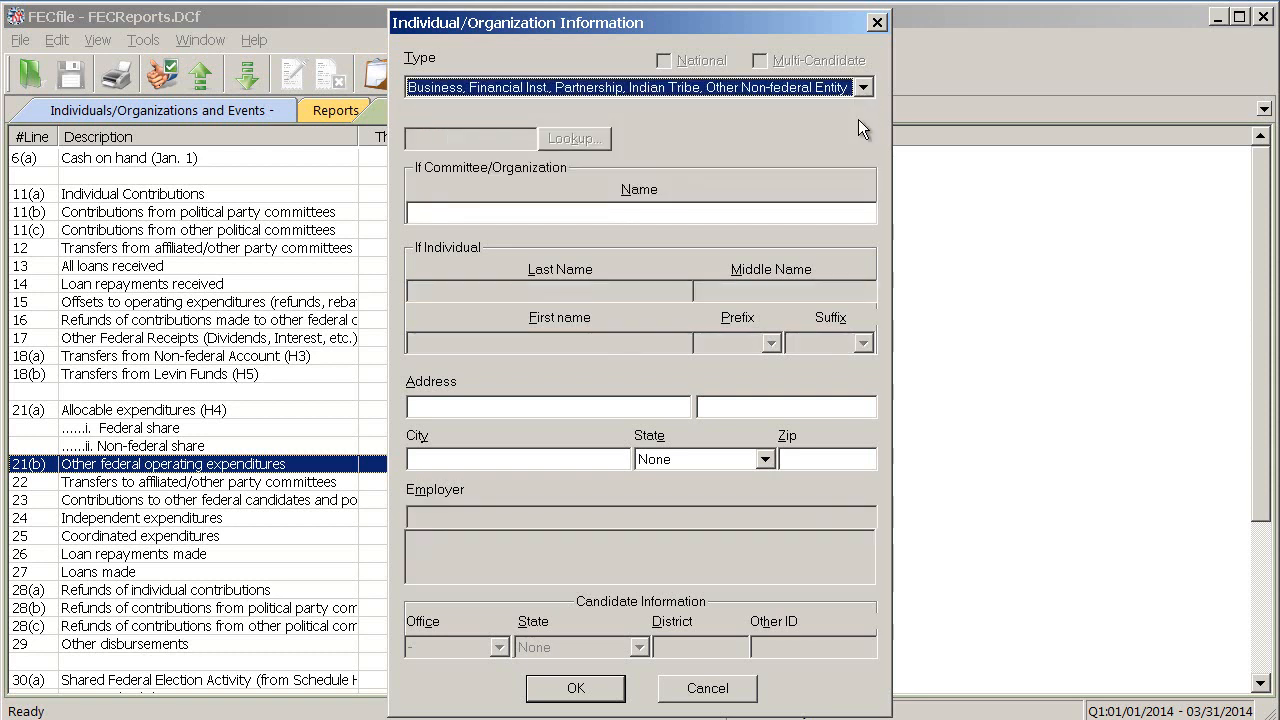
pyautogui.click(801, 214)
pyautogui.write('Happy Sun')
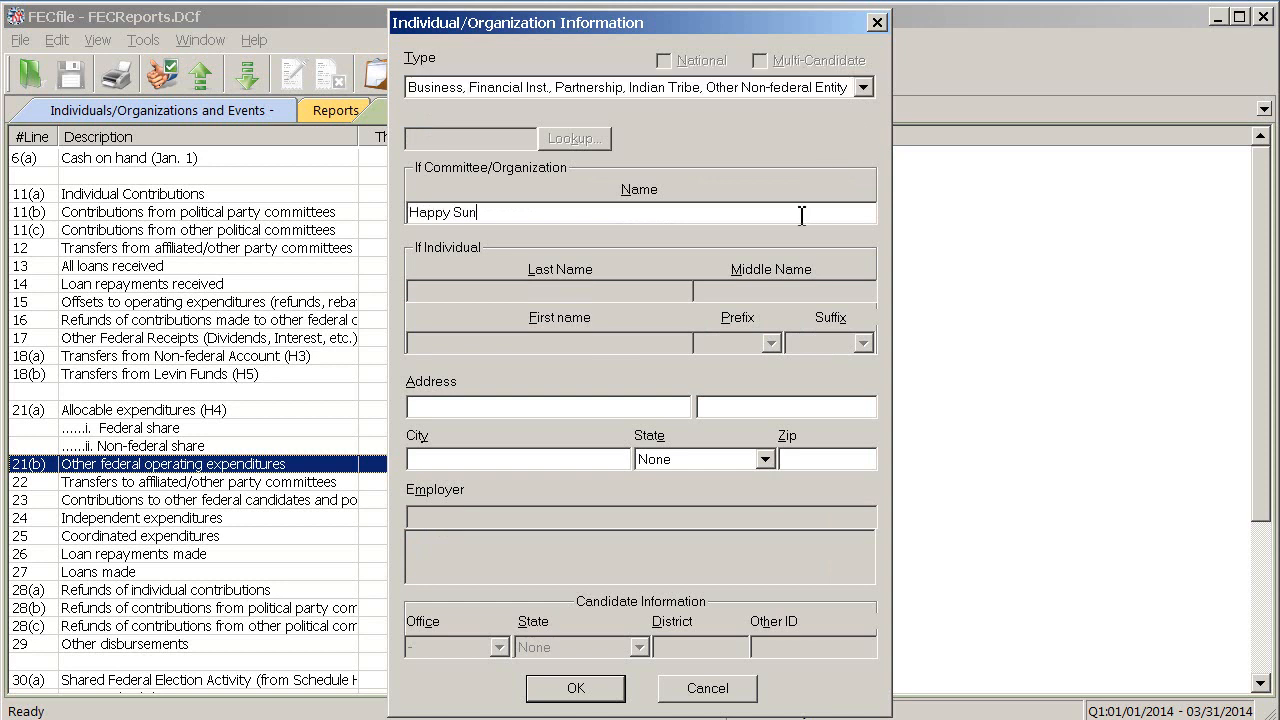
pyautogui.write('shine Printing Company')
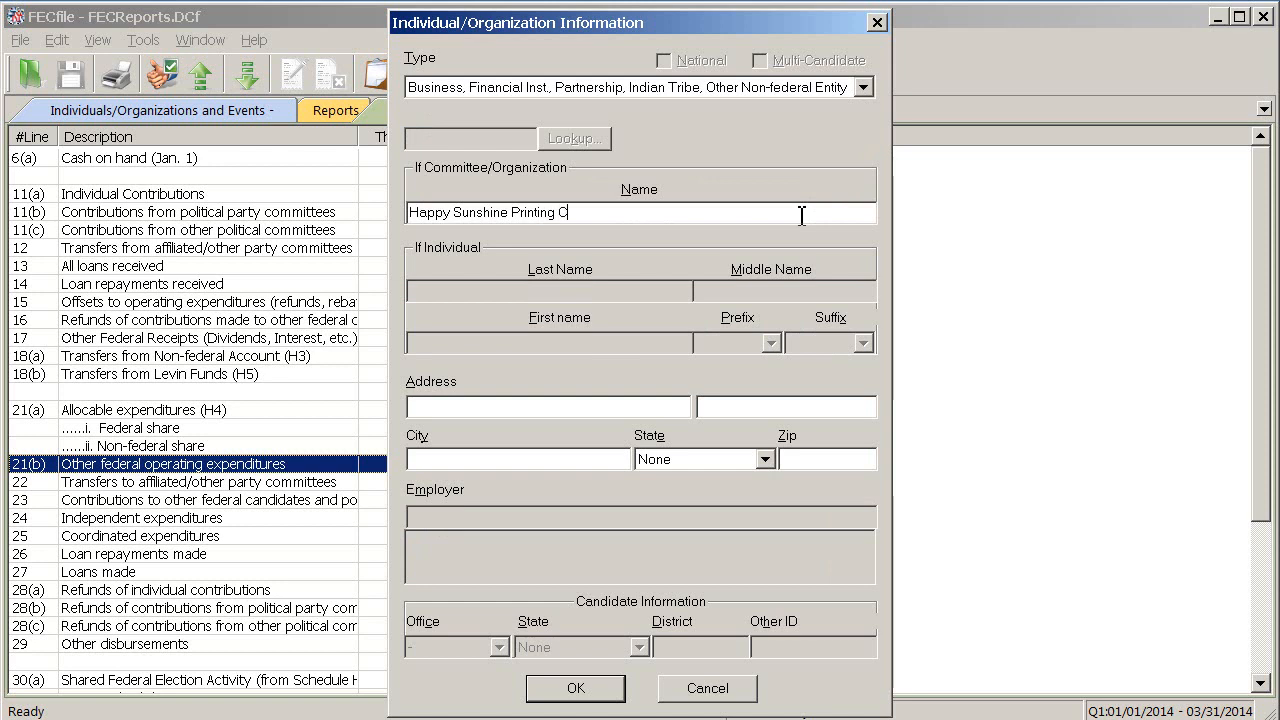
# Fill in the printing company's street address, city, state and ZIP code, and save the payee record
pyautogui.press('Tab')
pyautogui.write('999 E Street NW')
pyautogui.write('Washington')
pyautogui.press('Tab')
pyautogui.press('d')
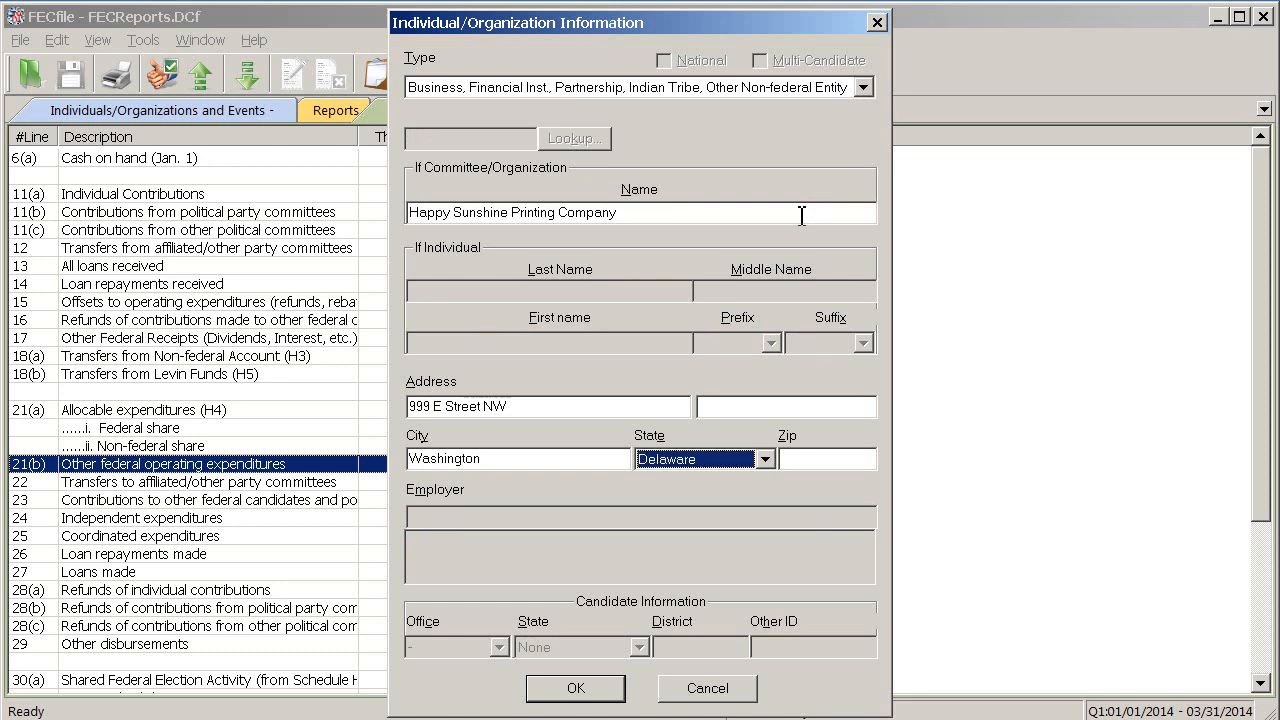
pyautogui.hotkey('alt', 'Down')
pyautogui.press('d')
pyautogui.press('Tab')
pyautogui.write('20463')
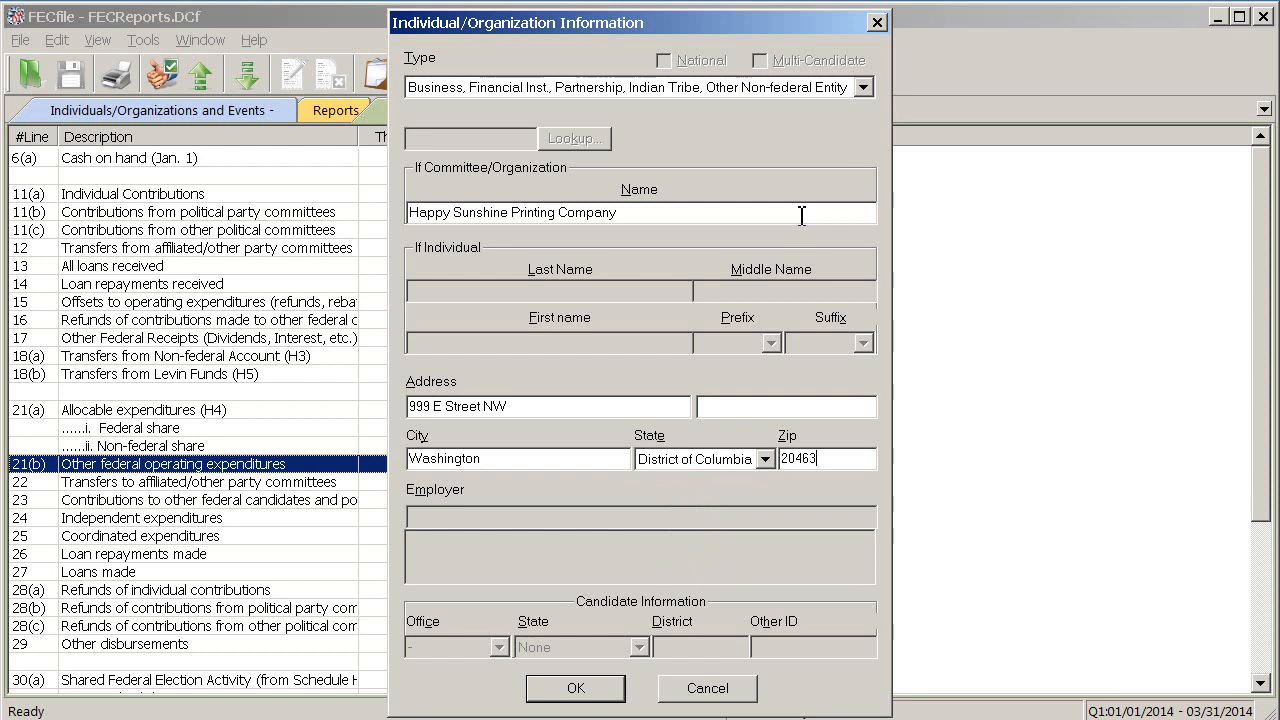
pyautogui.click(580, 688)
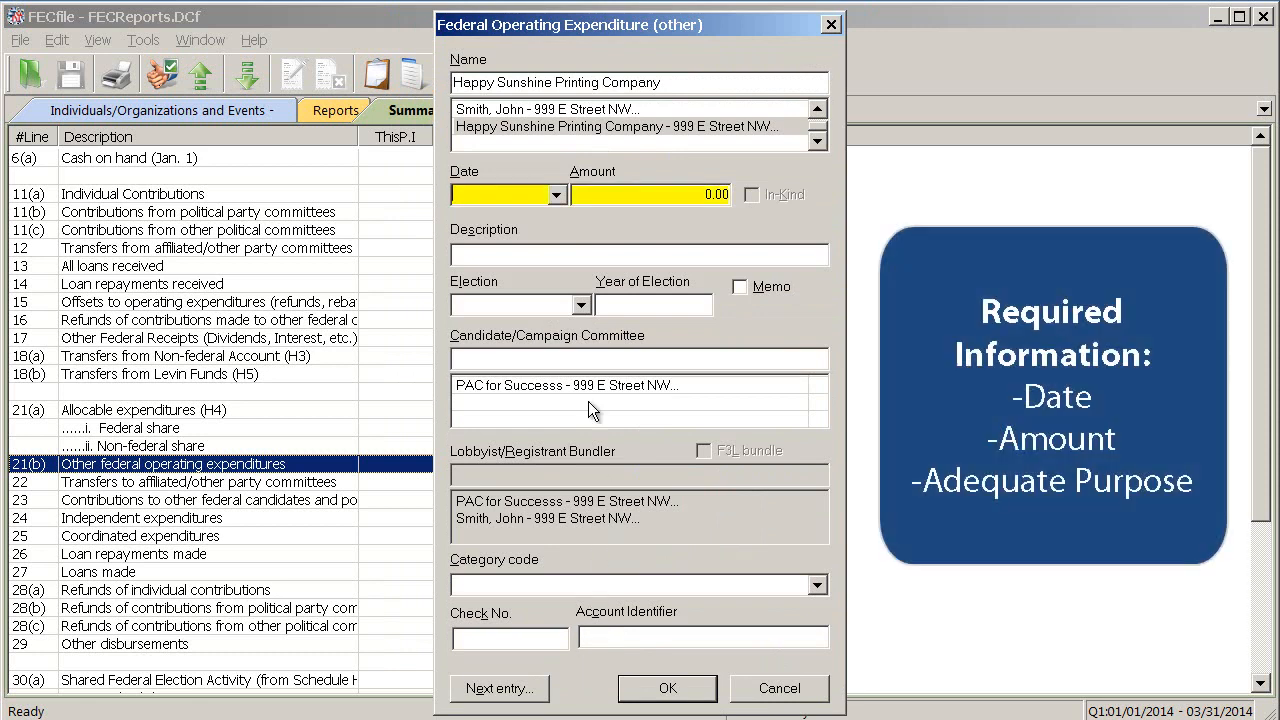
# Date the operating expenditure 3/4/14, set its amount to 2000, describe it as "Paper, pens and printing supplies", and save it
pyautogui.click(560, 198)
pyautogui.click(560, 198)
pyautogui.write('3/4/14')
pyautogui.press('Tab')
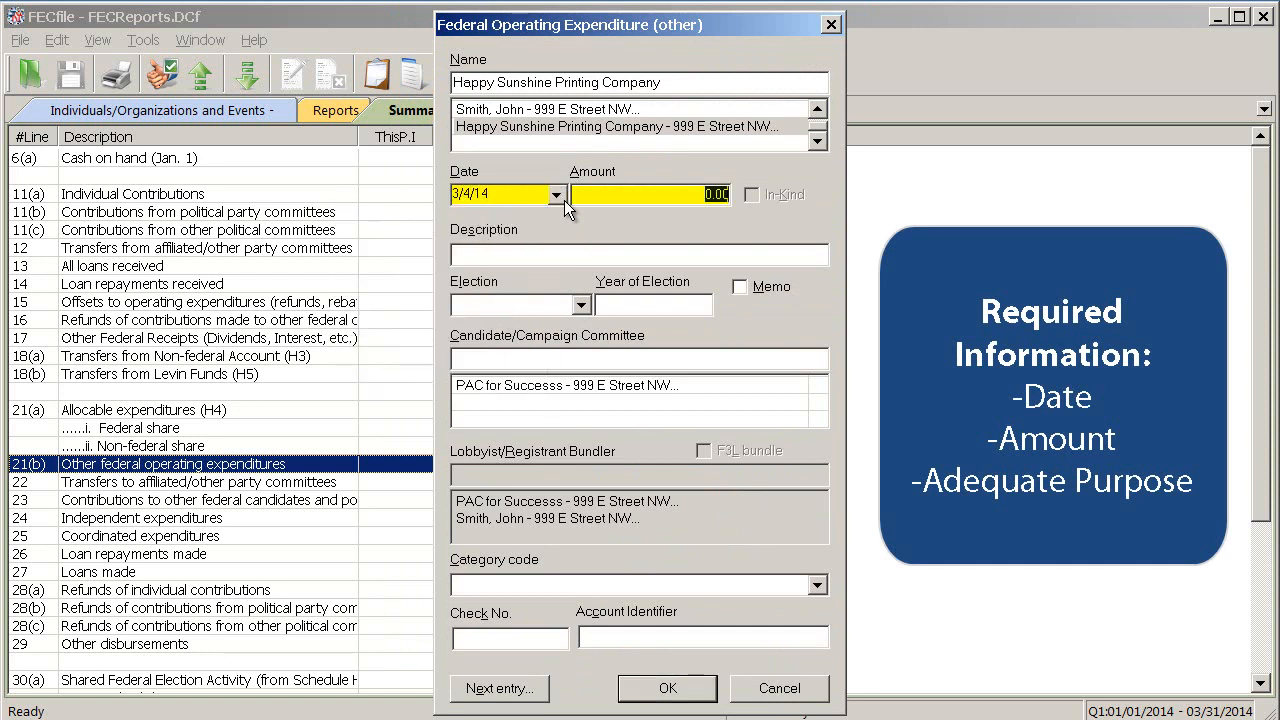
pyautogui.write('2000')
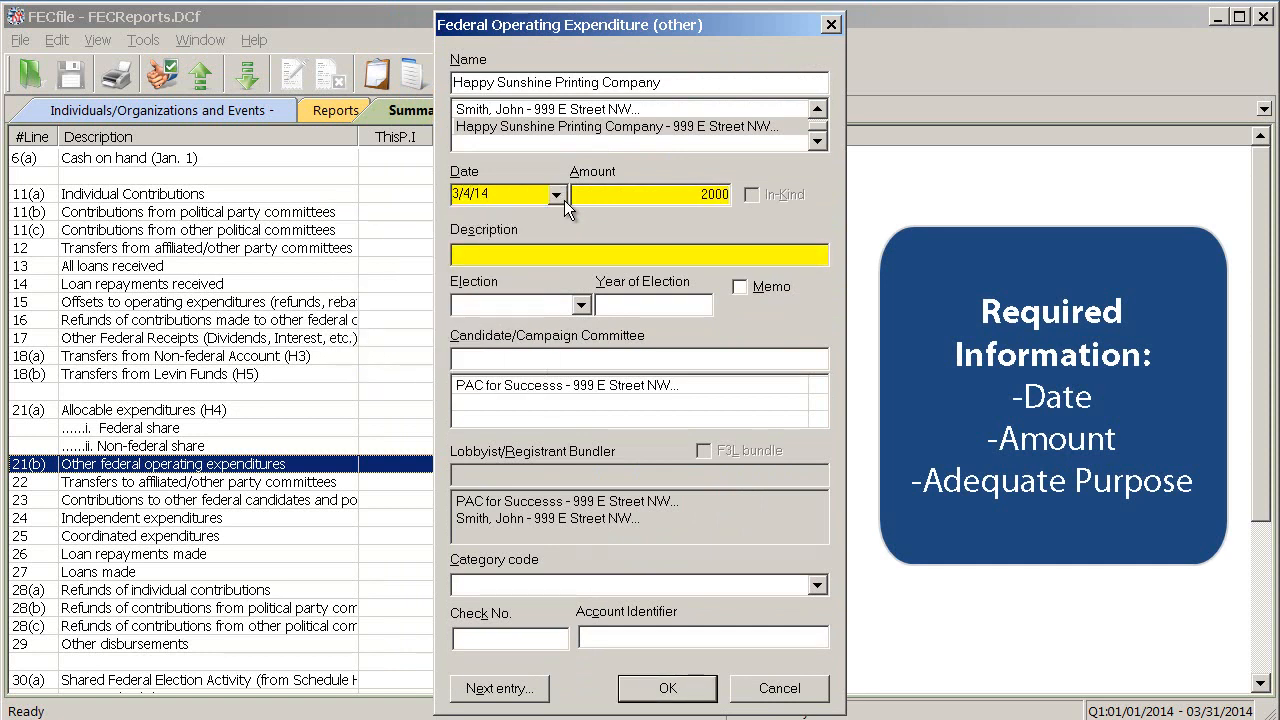
pyautogui.write('Paper, pens and printing supplies')
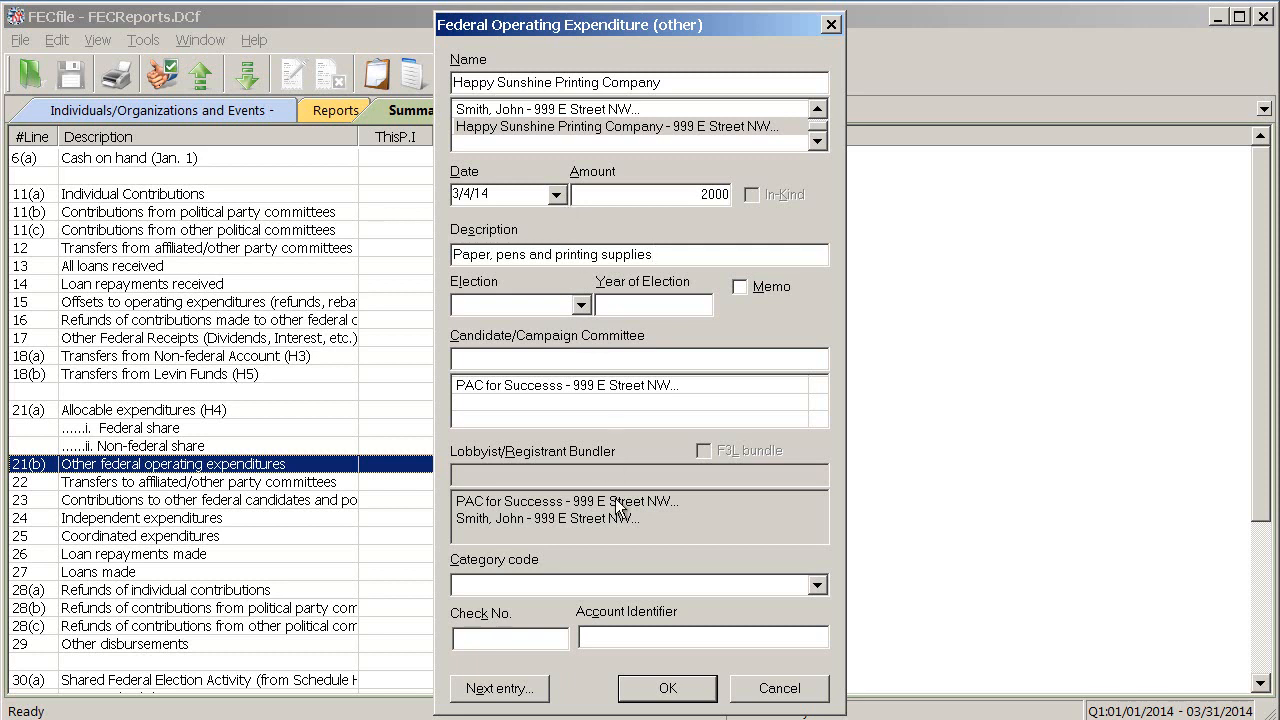
pyautogui.click(660, 688)
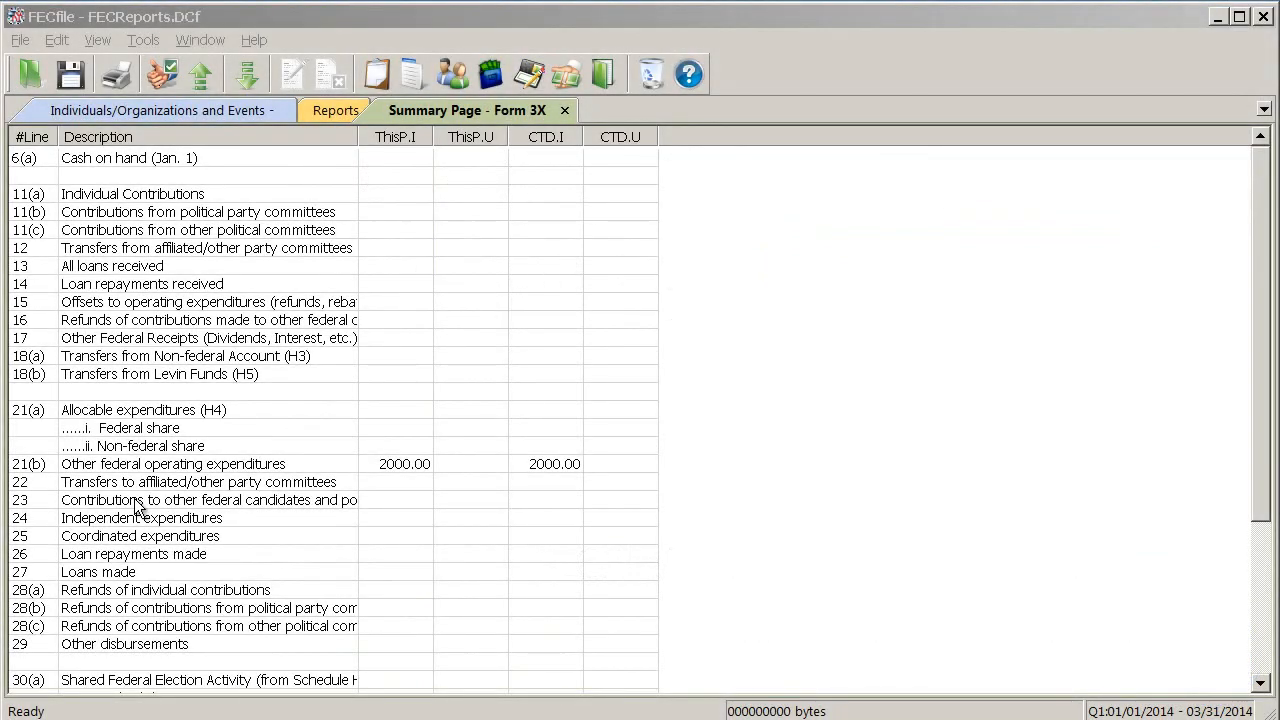
# Start a line 23 contribution to other federal candidates and begin a new recipient record of type Campaign Committee
pyautogui.doubleClick(138, 508)
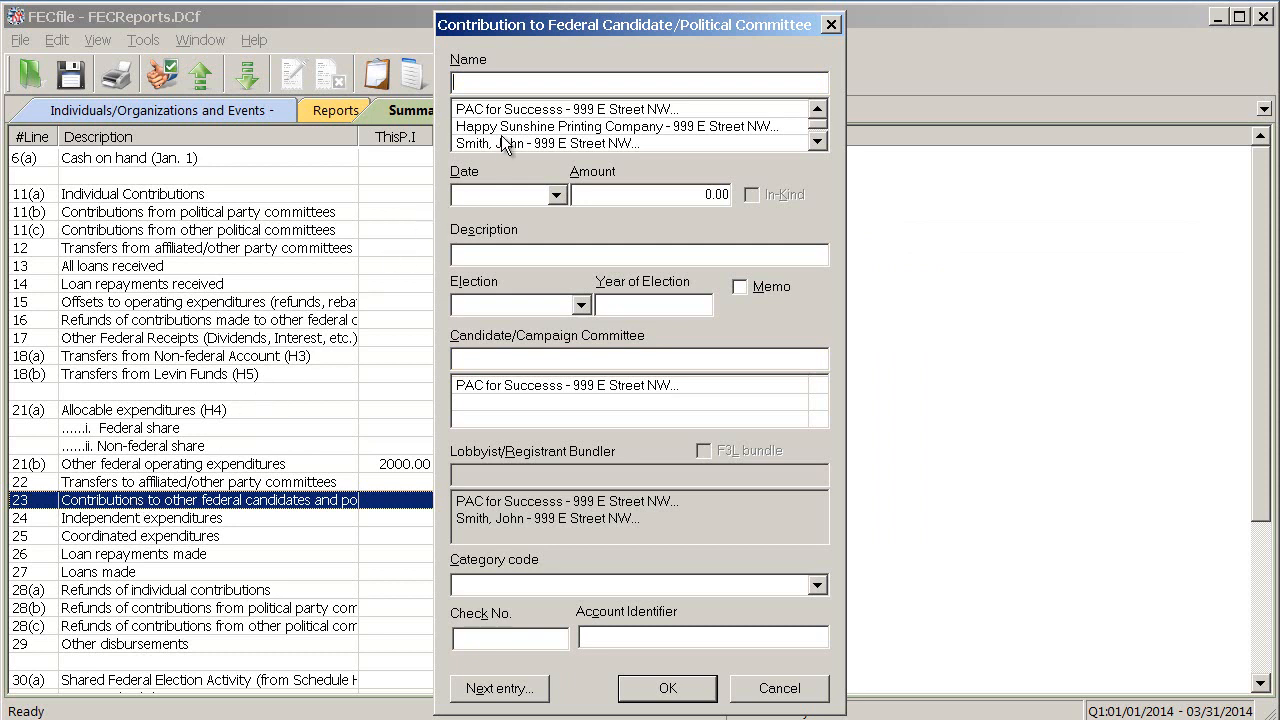
pyautogui.doubleClick(554, 83)
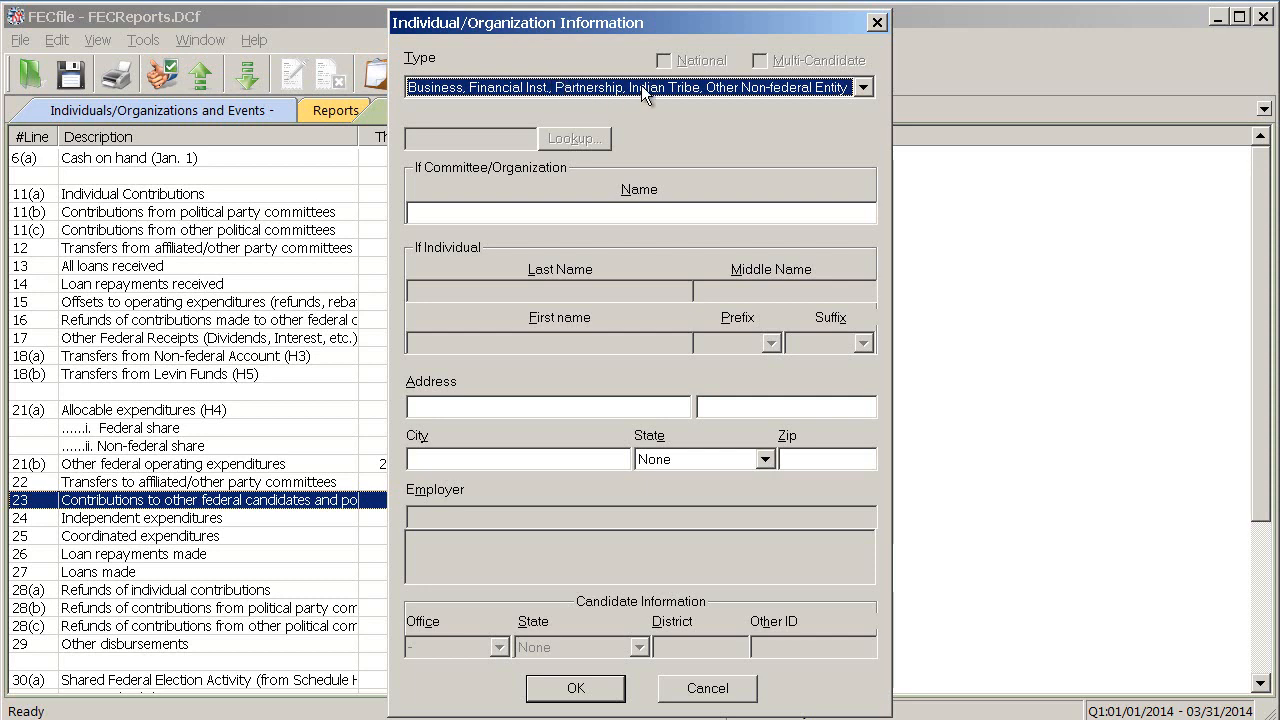
pyautogui.click(862, 88)
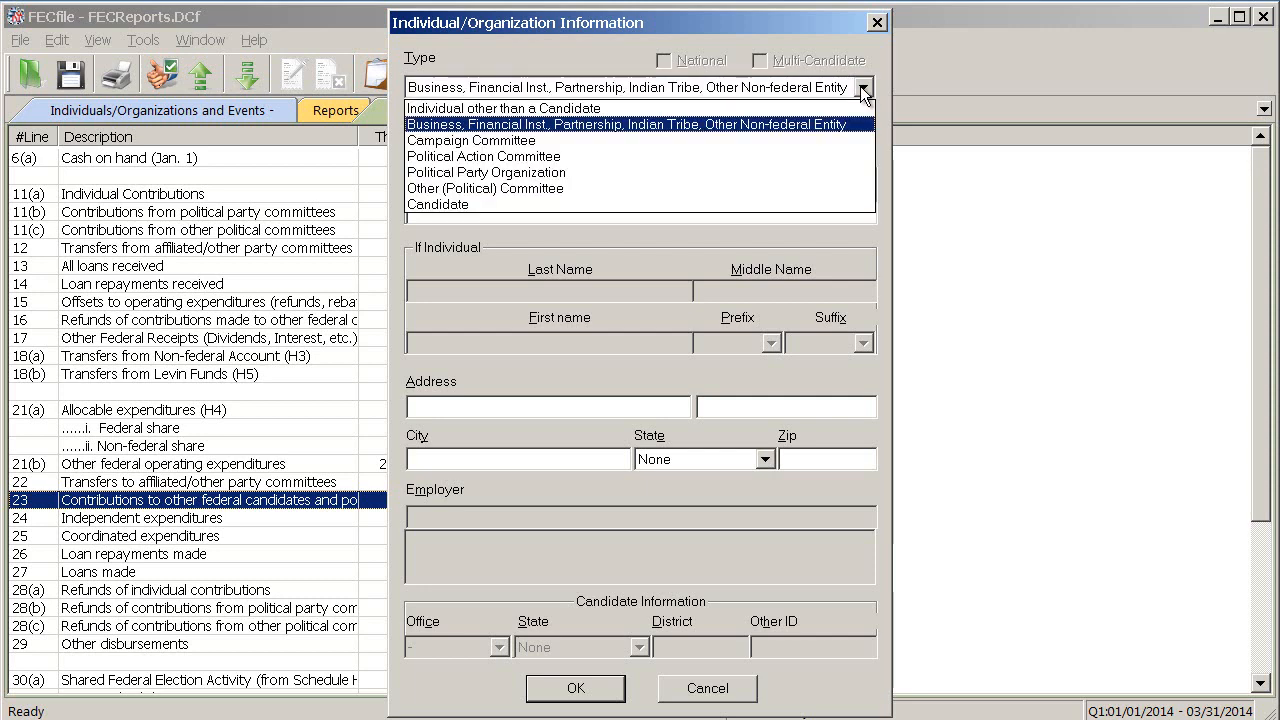
pyautogui.click(843, 142)
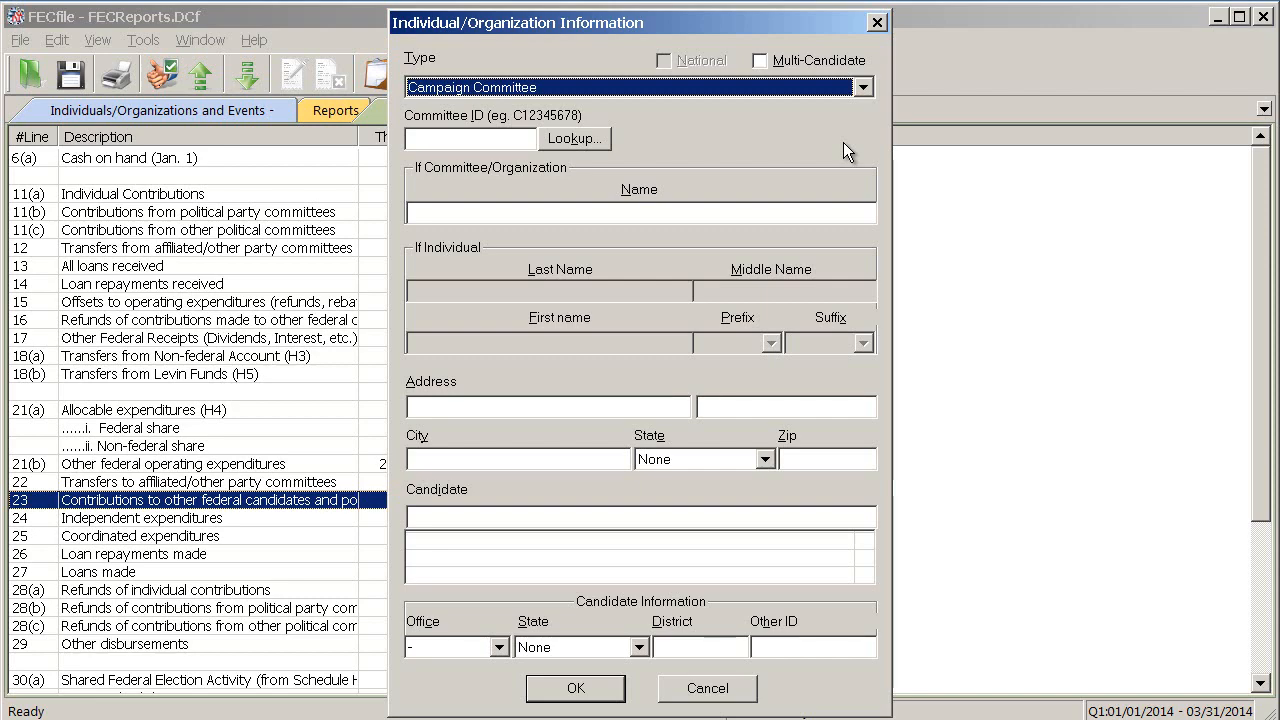
# Look up George Washington for Congress in the FEC ID list, copy all its details into the committee record, and save it
pyautogui.click(603, 139)
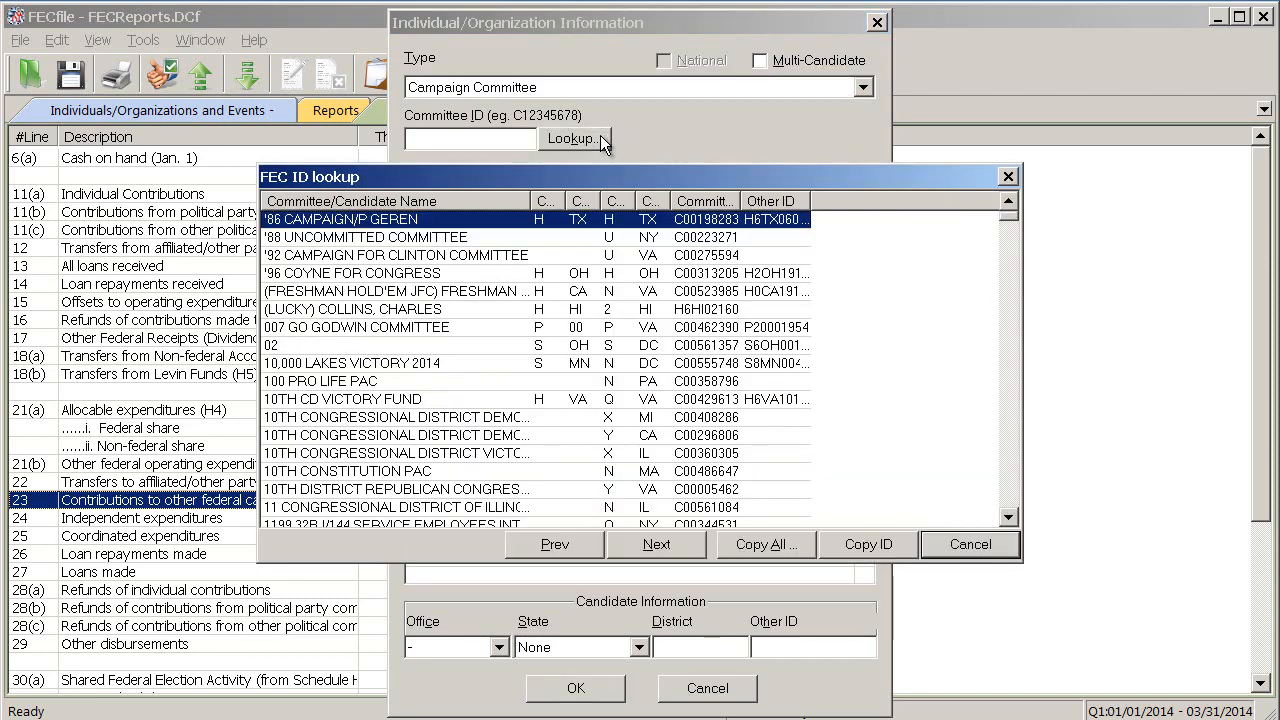
pyautogui.moveTo(1009, 218)
pyautogui.mouseDown()
pyautogui.moveTo(1009, 241)
pyautogui.moveTo(1006, 215)
pyautogui.mouseUp()
pyautogui.click(545, 274)
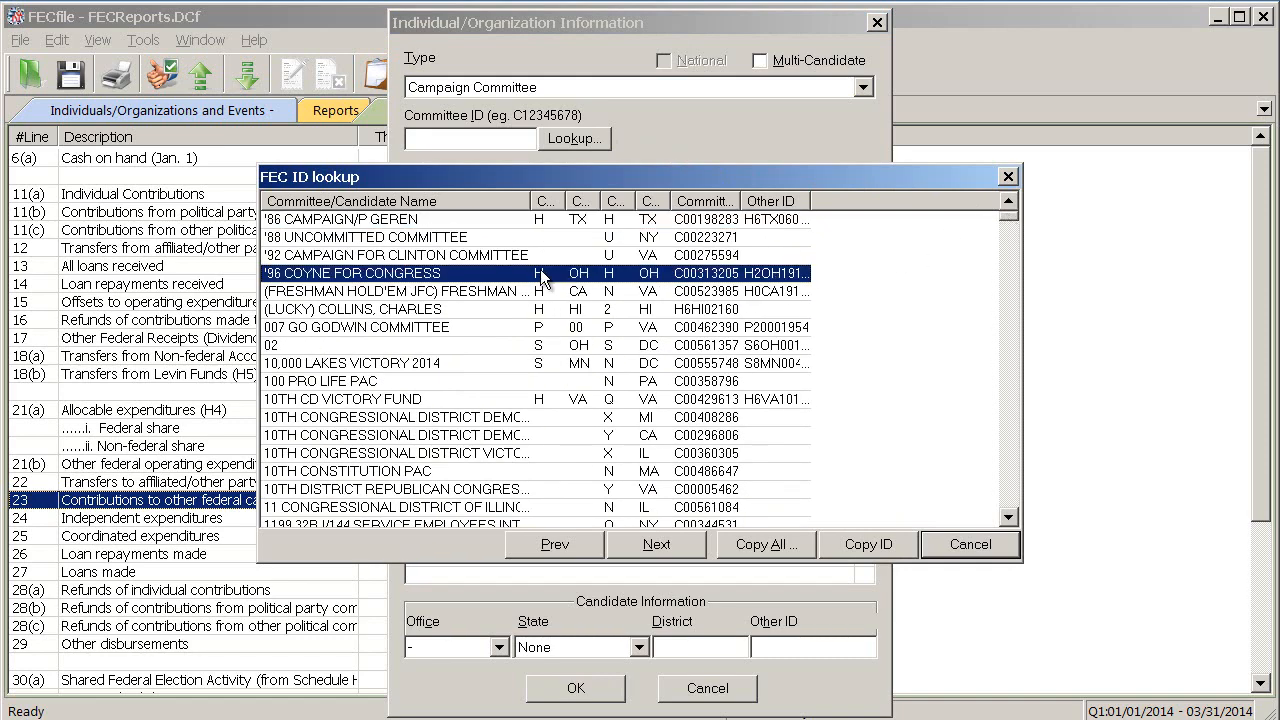
pyautogui.write('george wa')
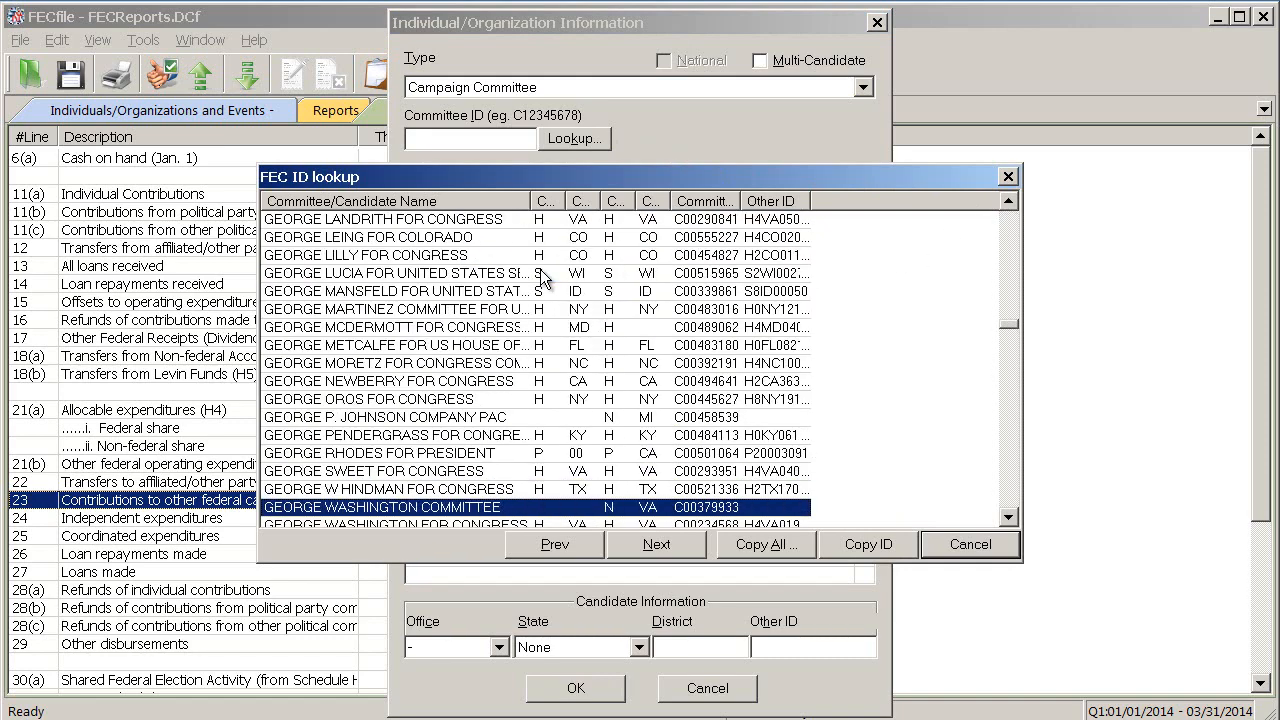
pyautogui.scroll(-2, 541, 270)
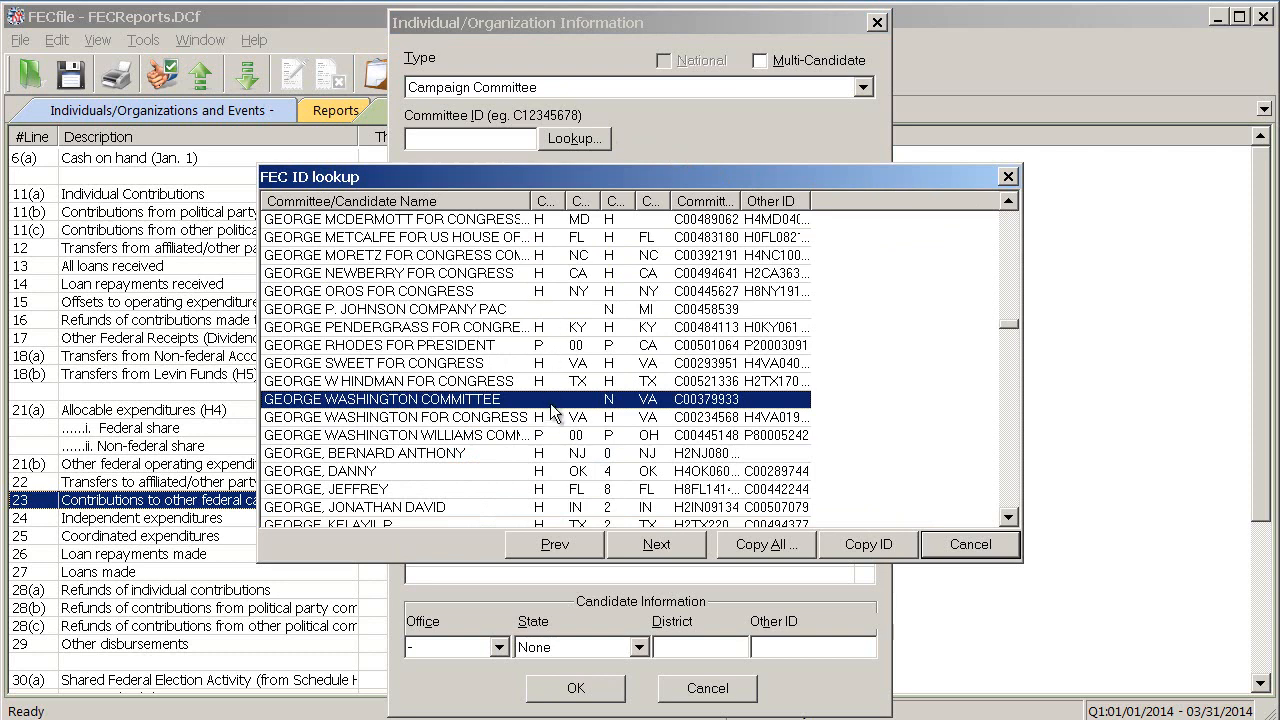
pyautogui.click(551, 417)
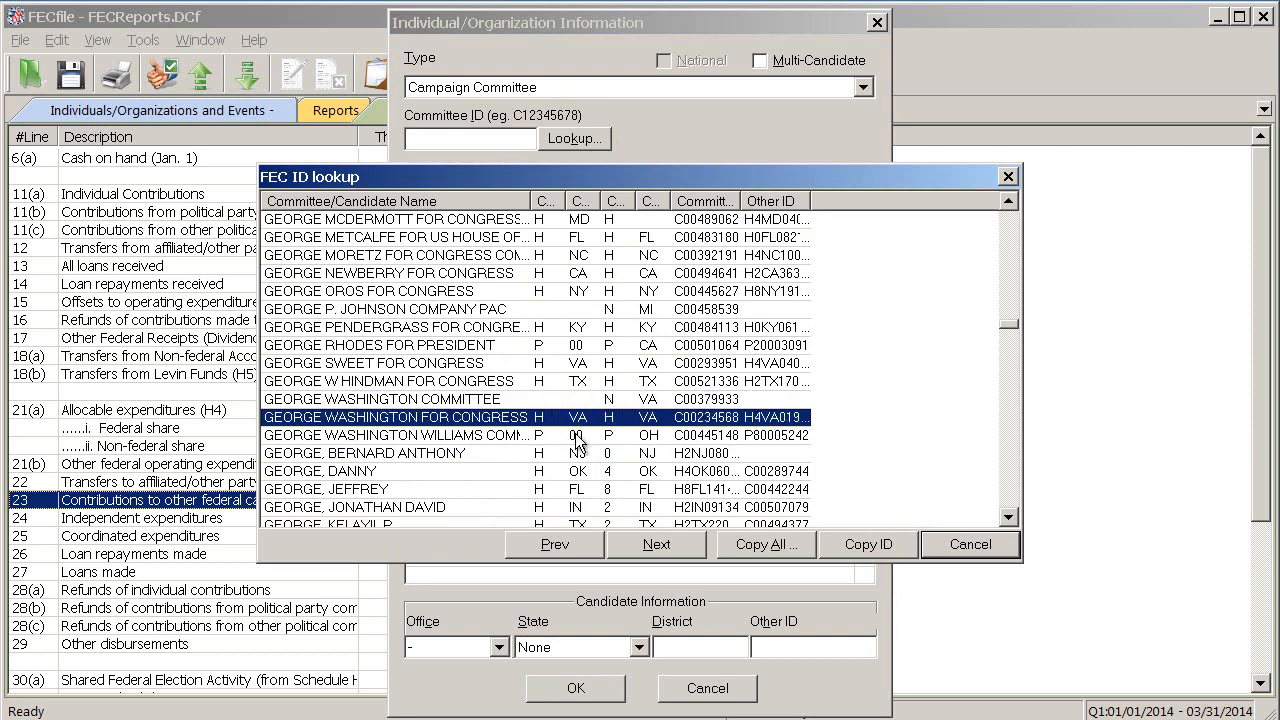
pyautogui.click(735, 543)
pyautogui.click(598, 501)
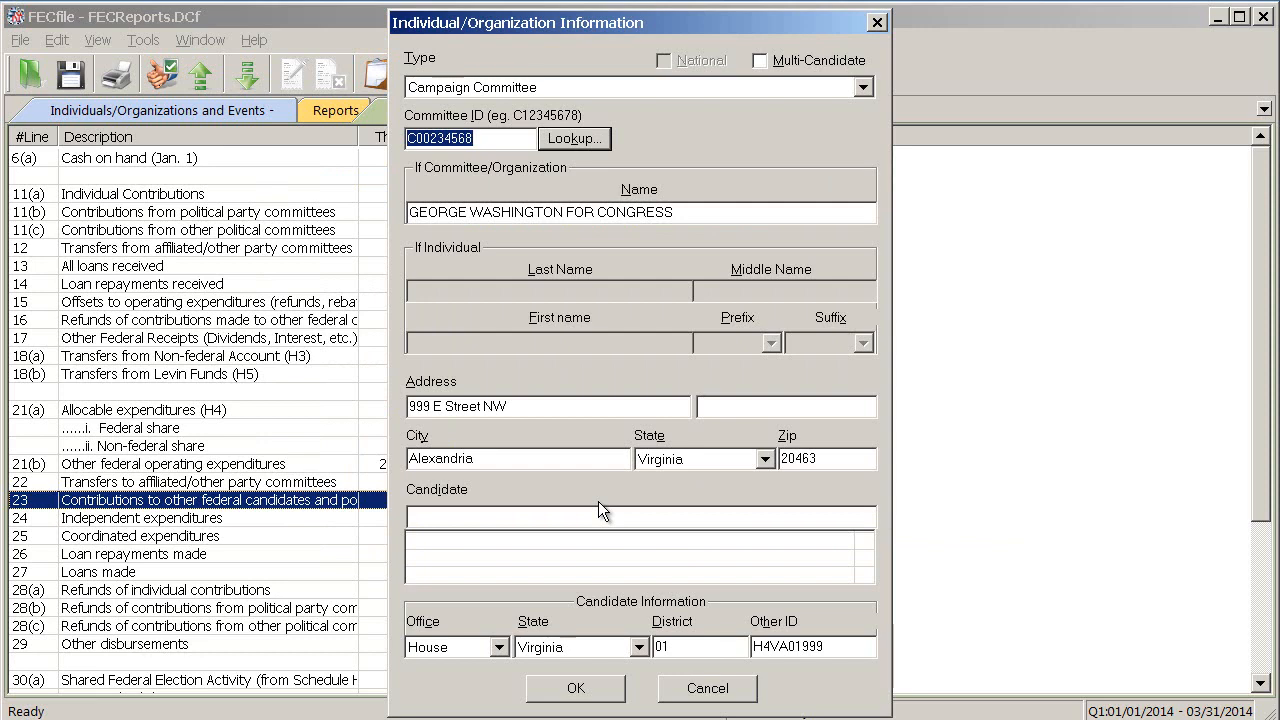
pyautogui.click(576, 688)
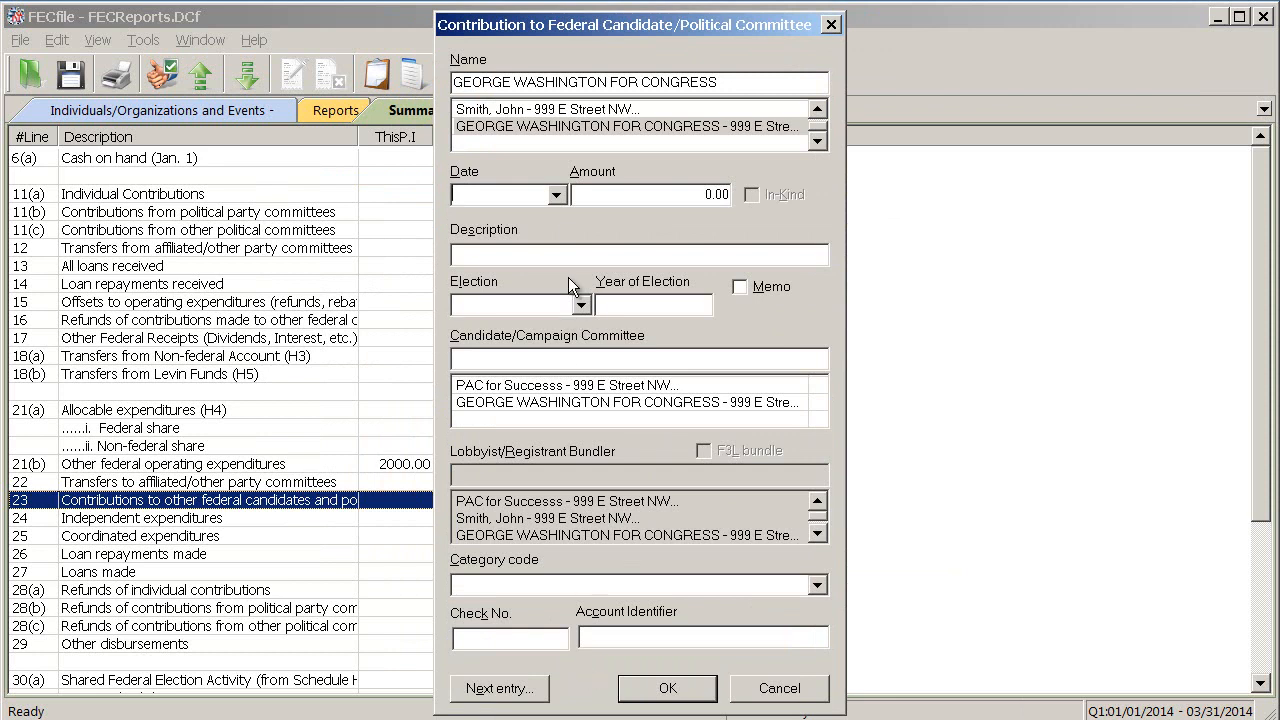
# Set the contribution's date to 3/11/2014 and its amount to 5000
pyautogui.click(557, 194)
pyautogui.click(347, 224)
pyautogui.click(347, 224)
pyautogui.click(347, 224)
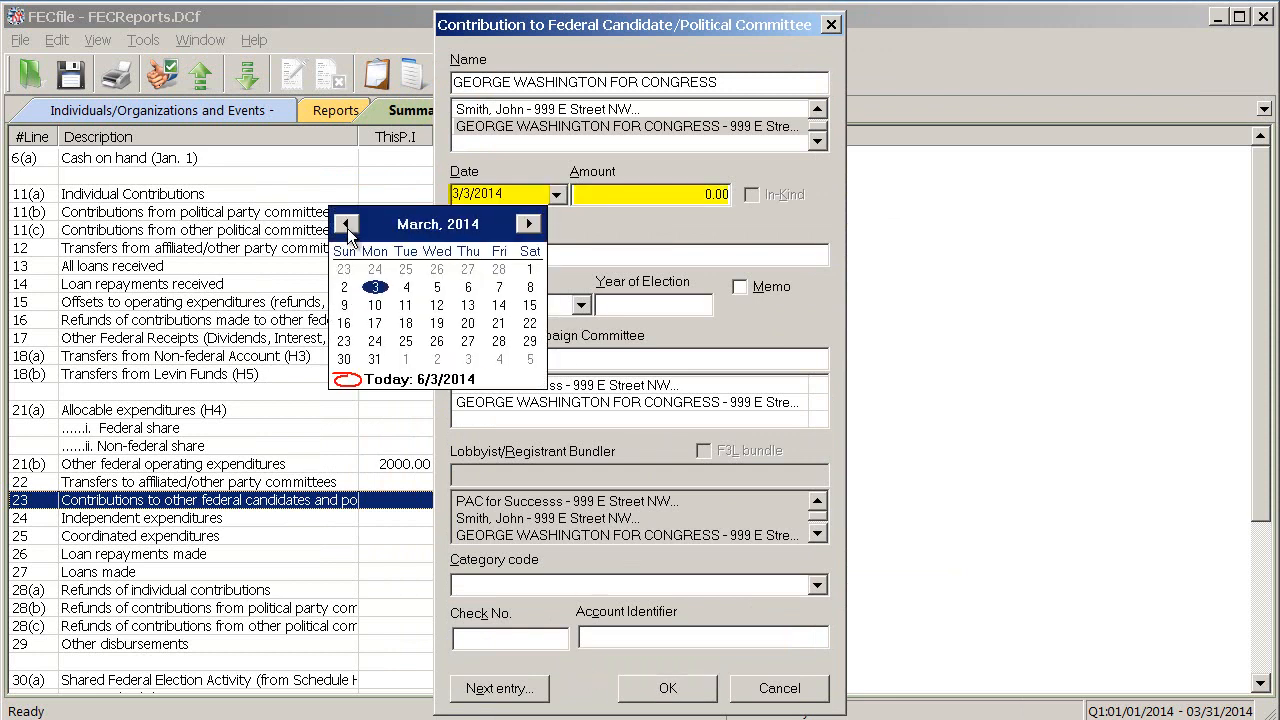
pyautogui.click(405, 305)
pyautogui.write('5000')
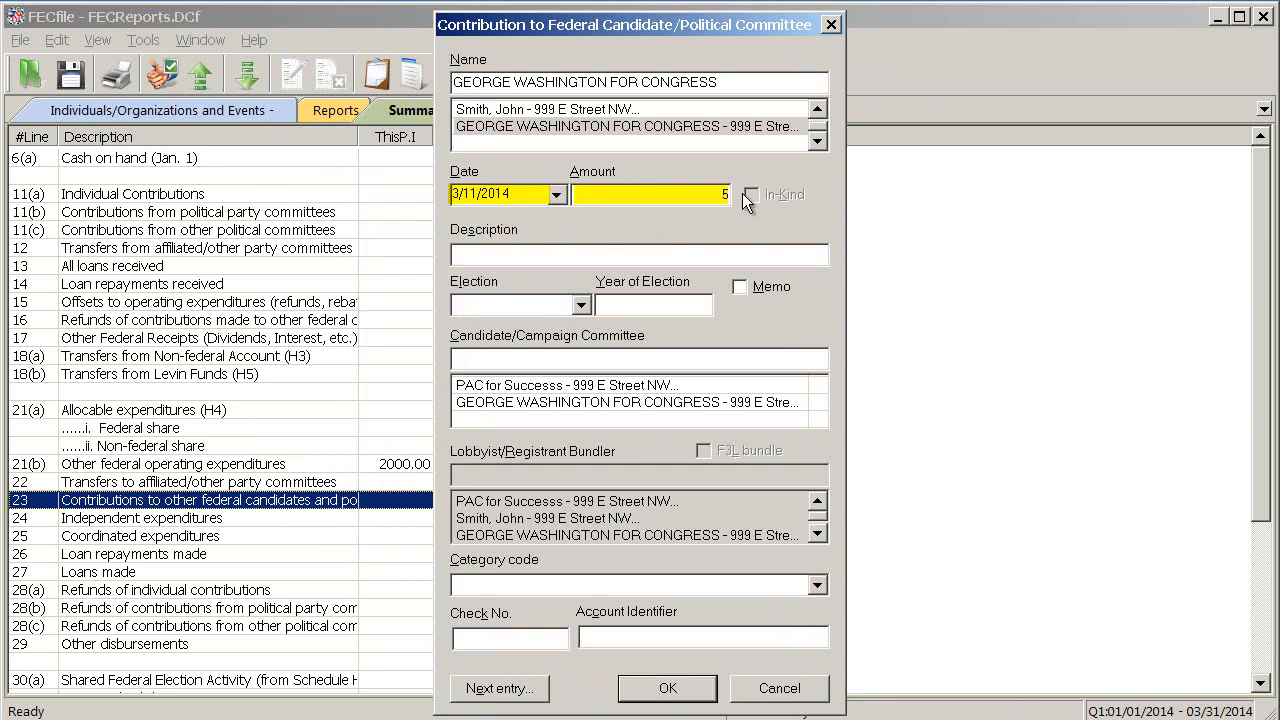
pyautogui.press('Tab')
# Designate the contribution for the Primary election and set the year of election to 2014
pyautogui.click(580, 305)
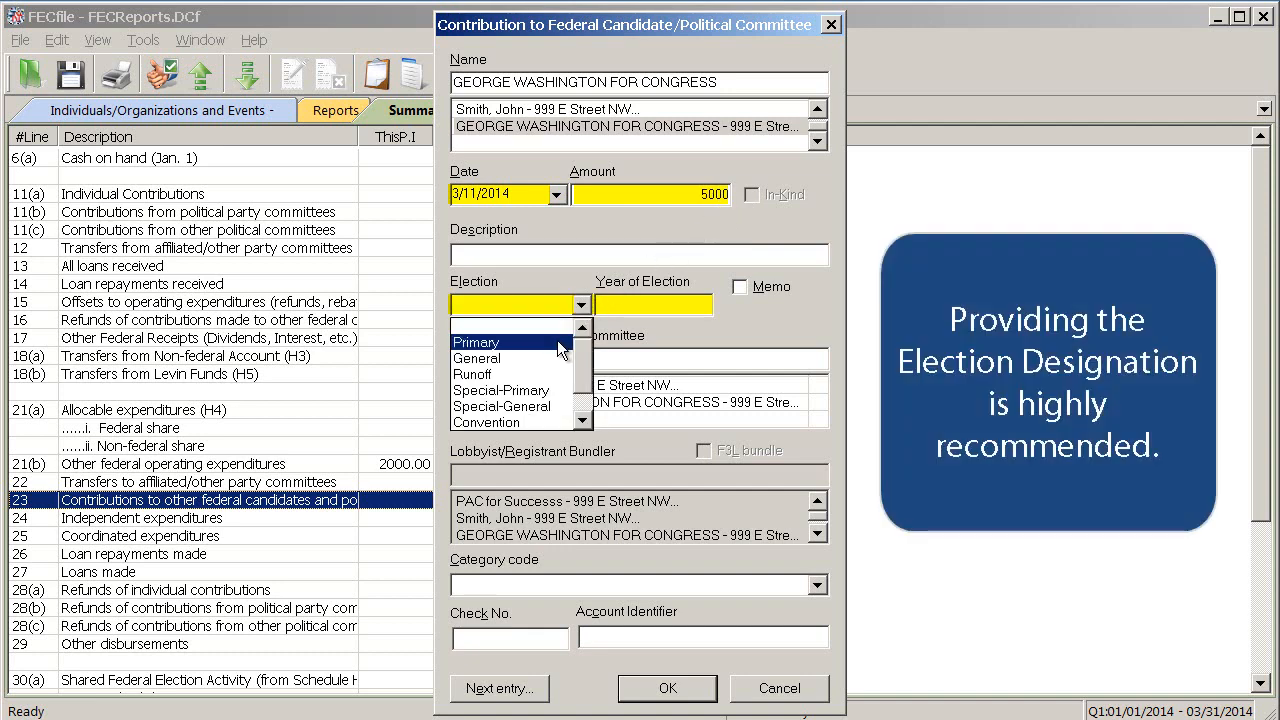
pyautogui.click(478, 342)
pyautogui.click(650, 310)
pyautogui.write('2014')
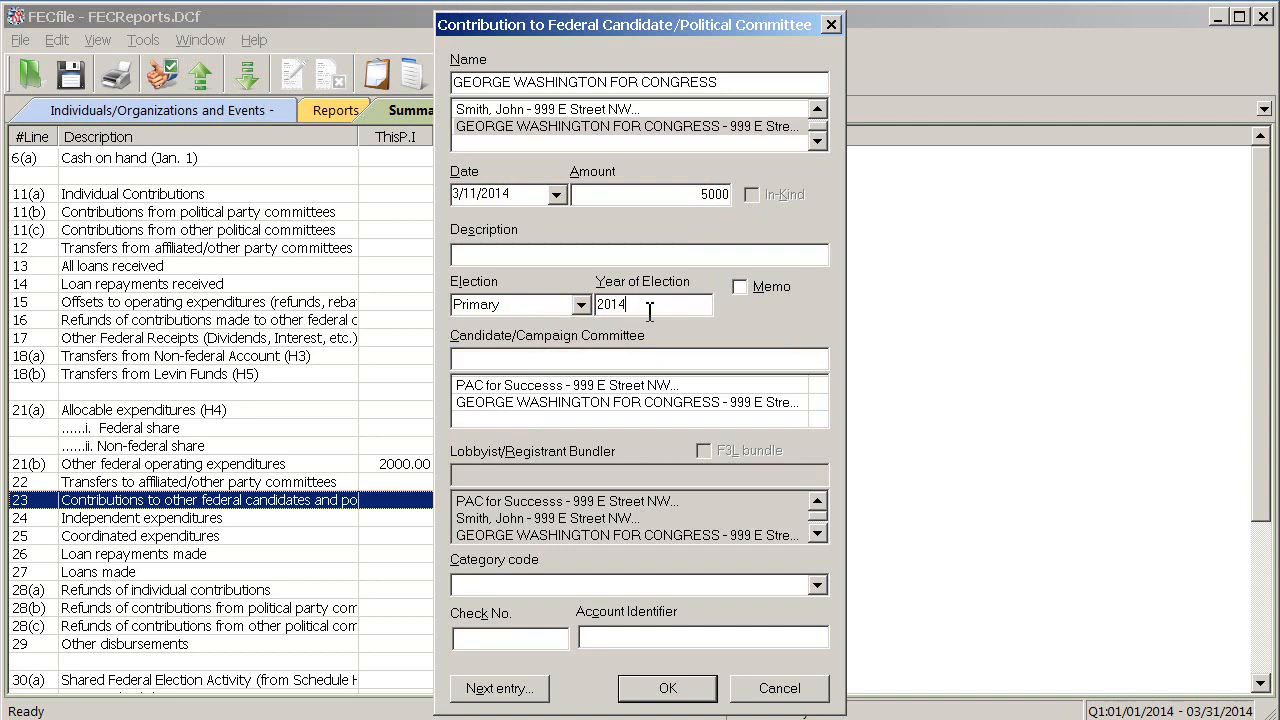
# Start a new Candidate record for the contribution's Candidate/Campaign Committee entry and enter George Washington as the candidate's name
pyautogui.click(641, 357)
pyautogui.press('Tab')
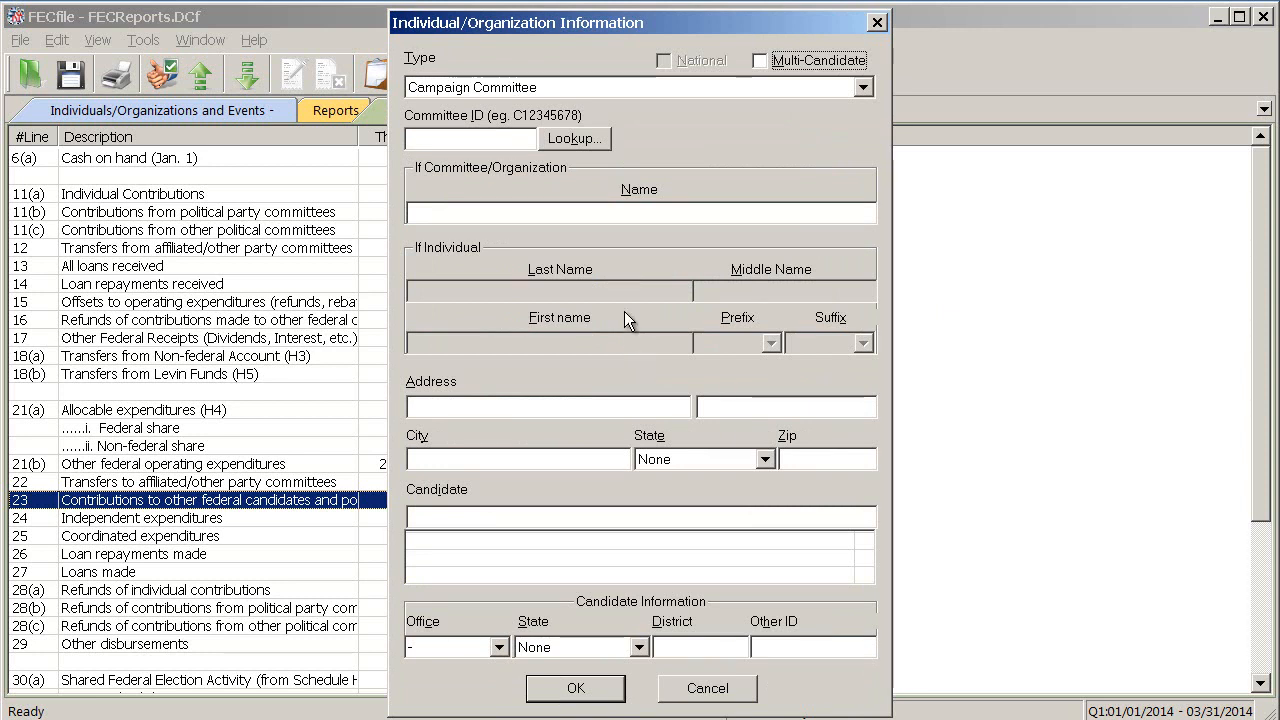
pyautogui.click(806, 94)
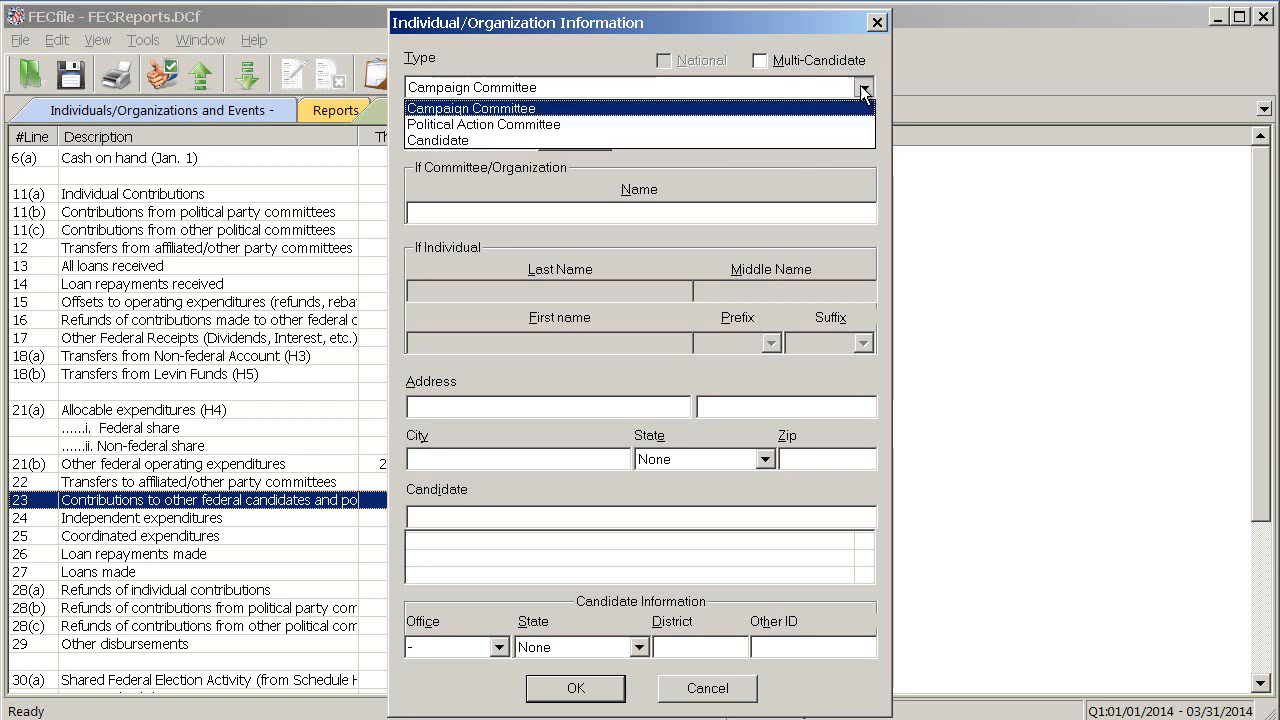
pyautogui.click(837, 140)
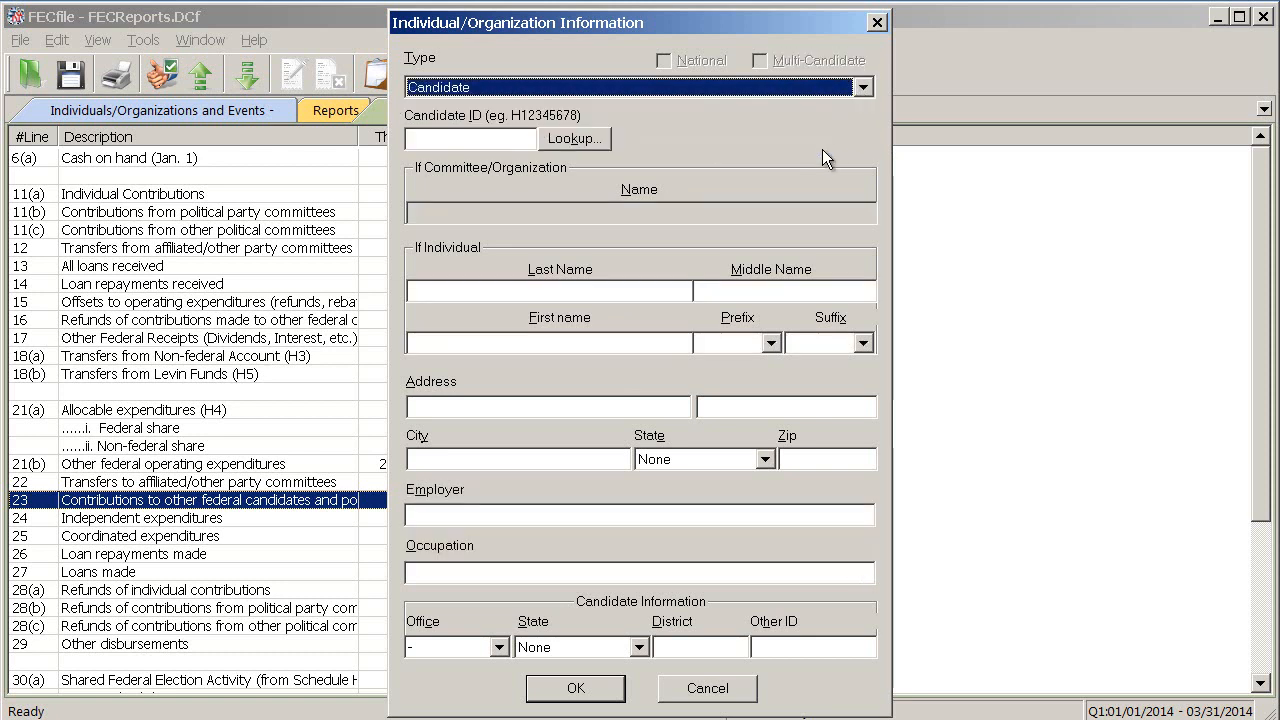
pyautogui.click(659, 288)
pyautogui.write('Washi')
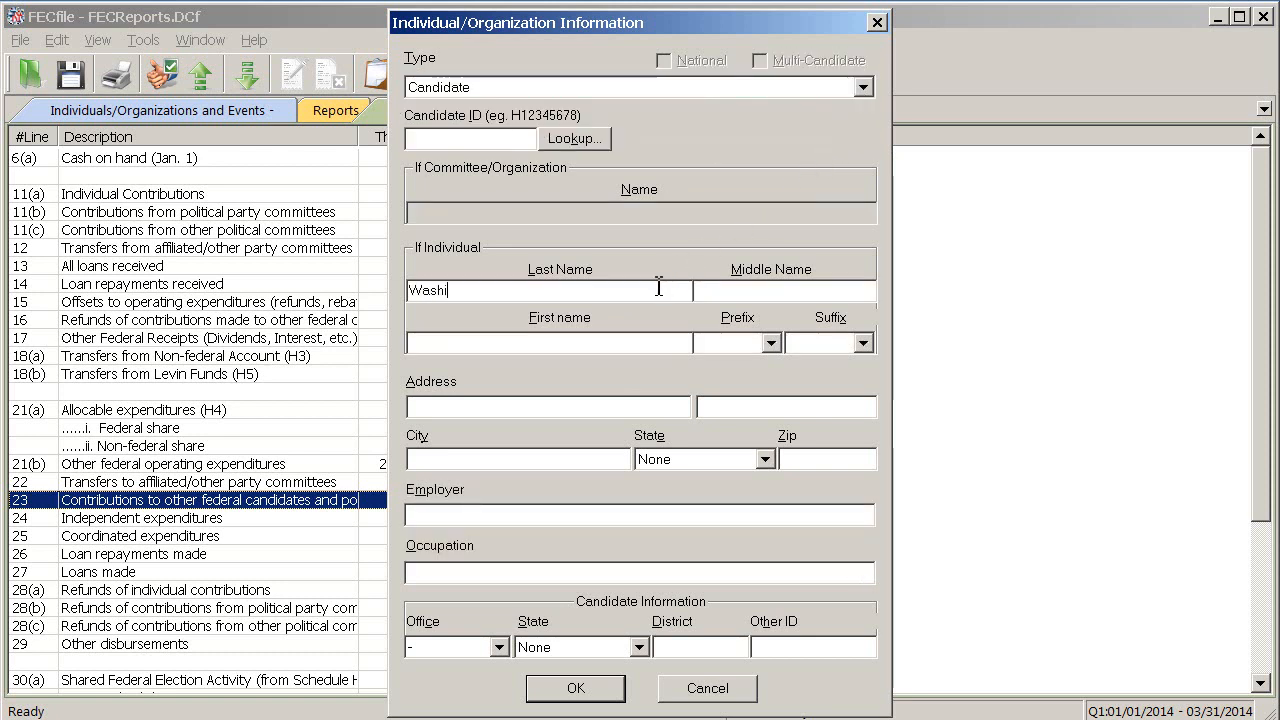
pyautogui.write('ngtonGeorge')
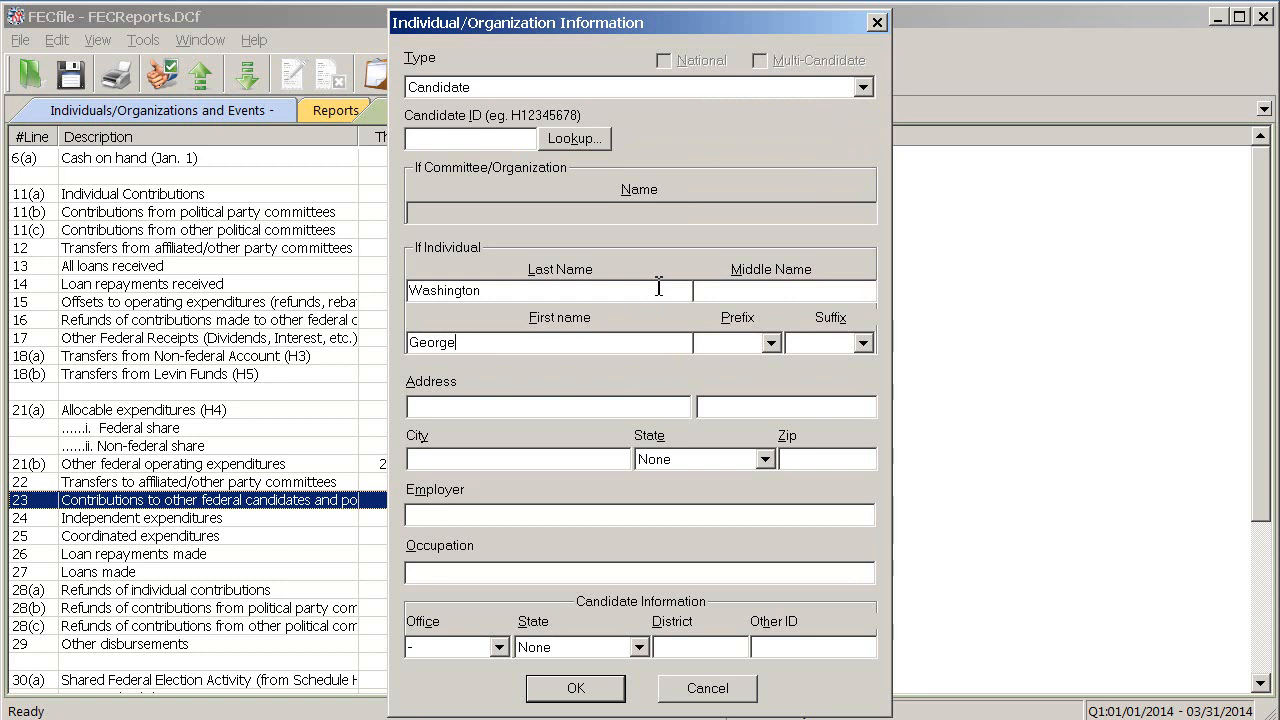
# Look up the candidate in the FEC ID list, copy all the matching details, and save the candidate record and the contribution
pyautogui.click(610, 140)
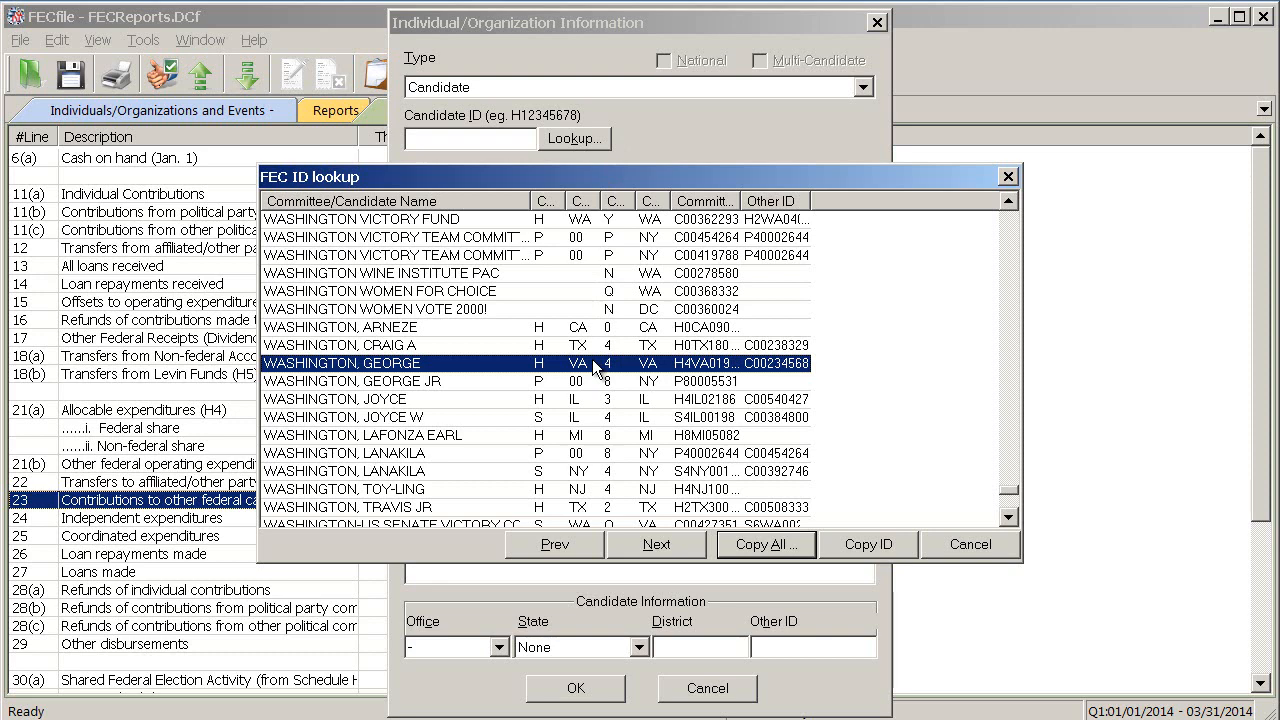
pyautogui.click(763, 544)
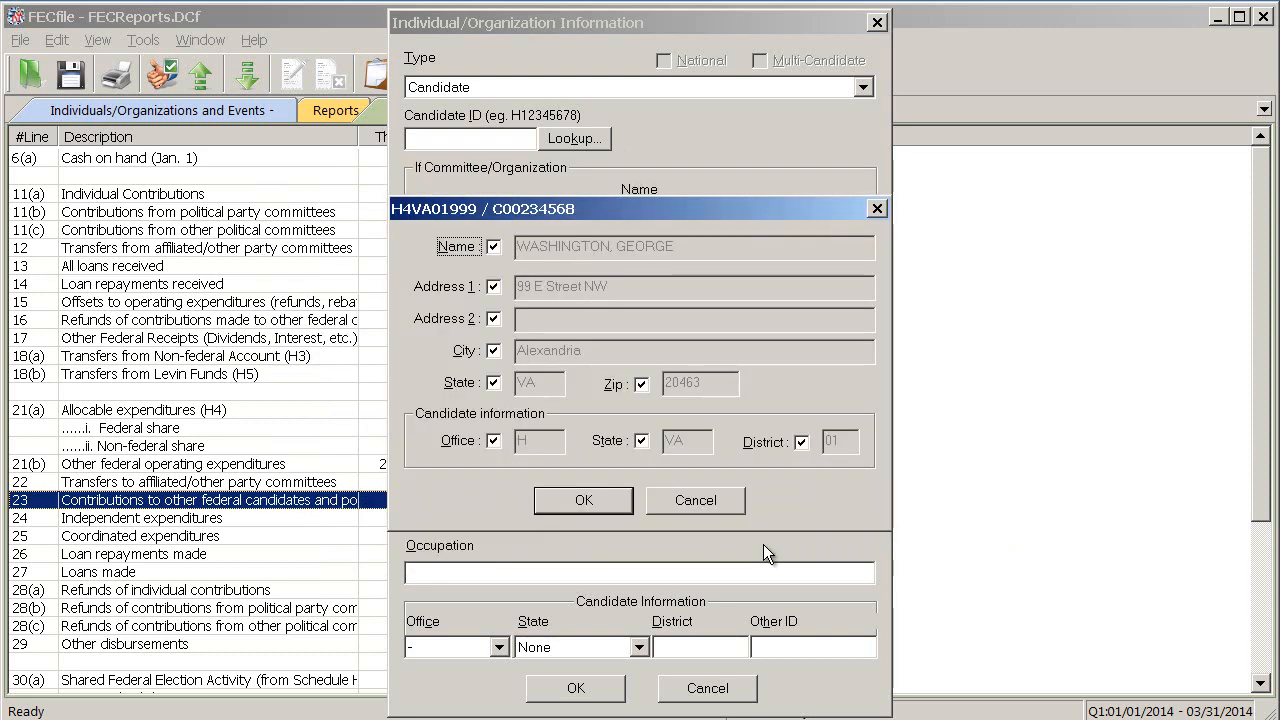
pyautogui.click(584, 501)
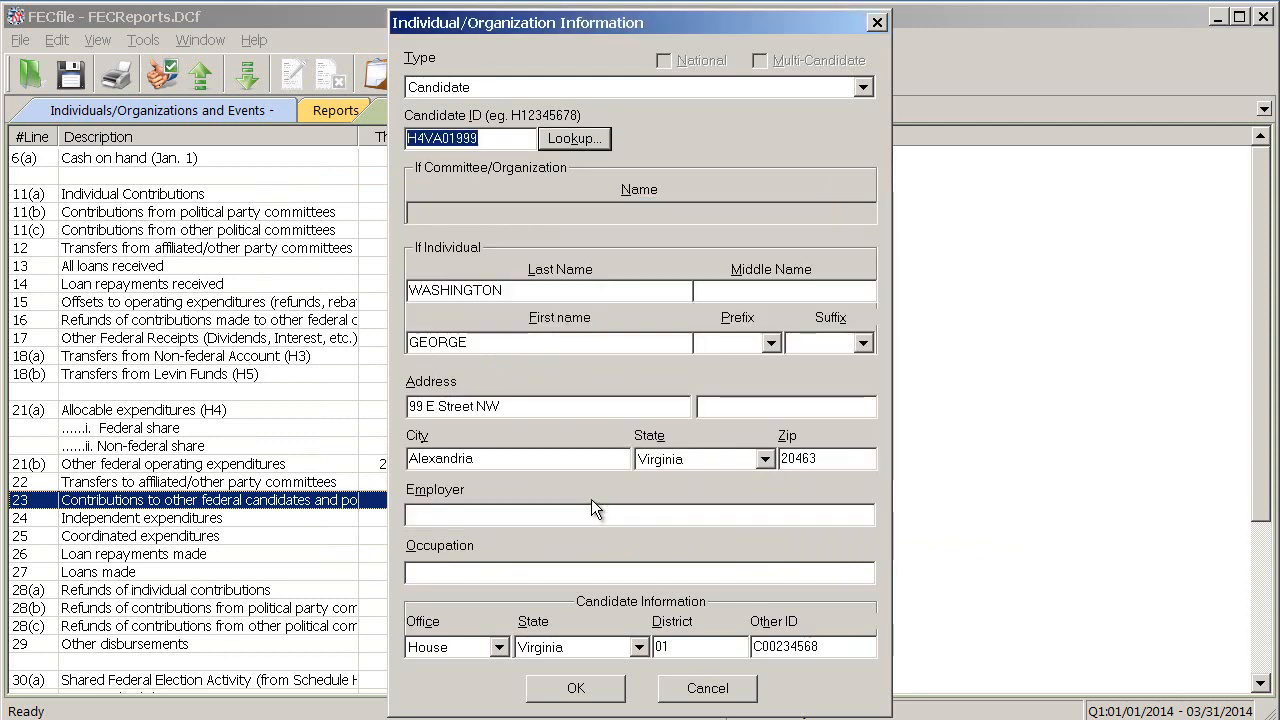
pyautogui.click(583, 680)
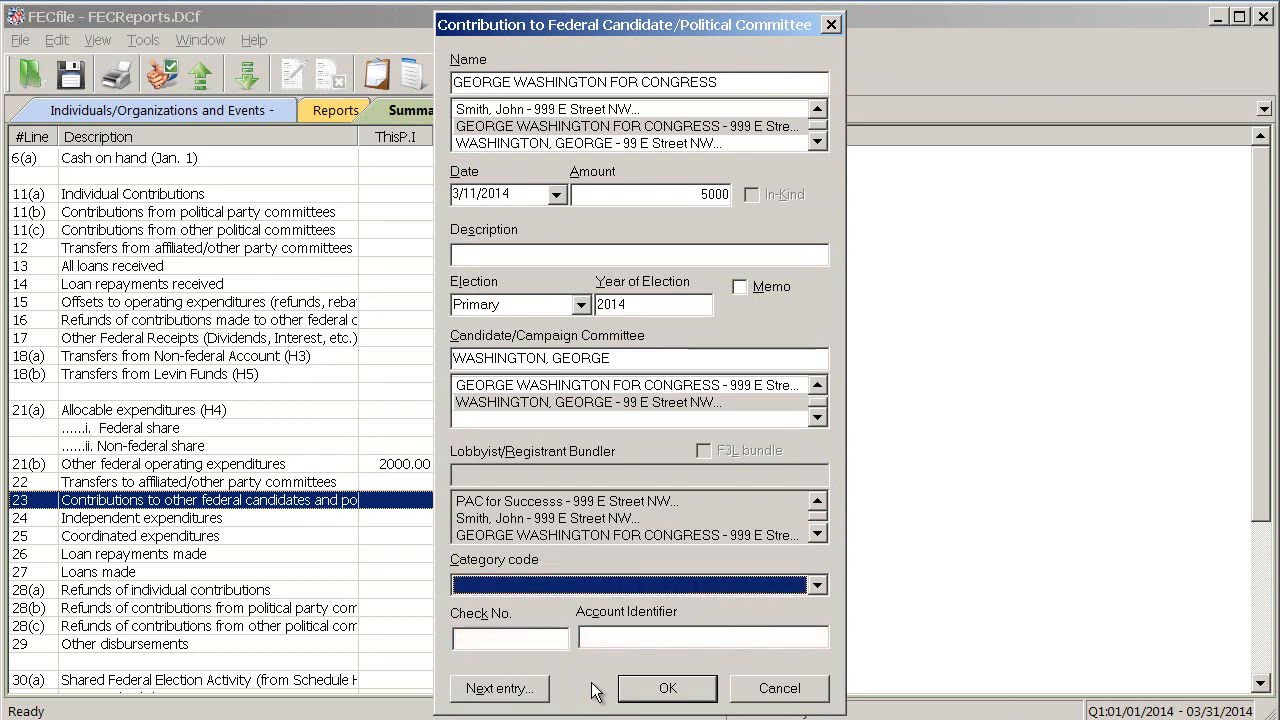
pyautogui.click(652, 696)
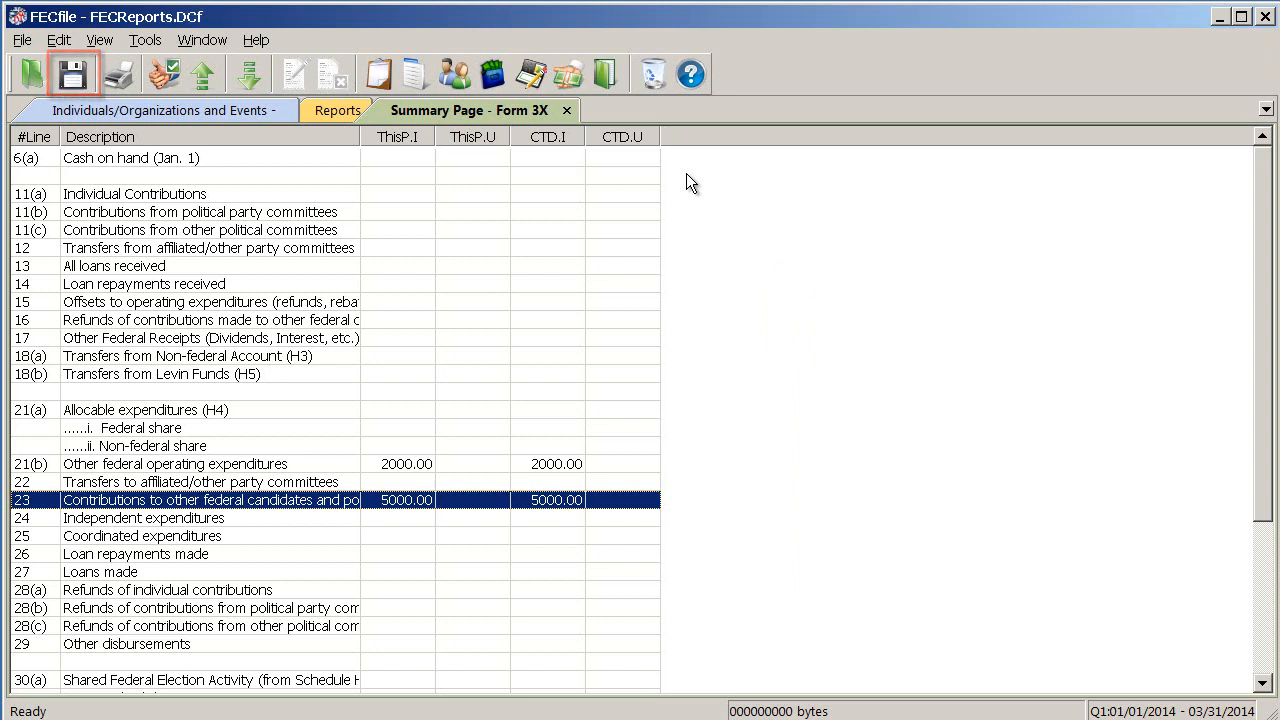
# Save the report file and render a paper image of the report
pyautogui.click(22, 42)
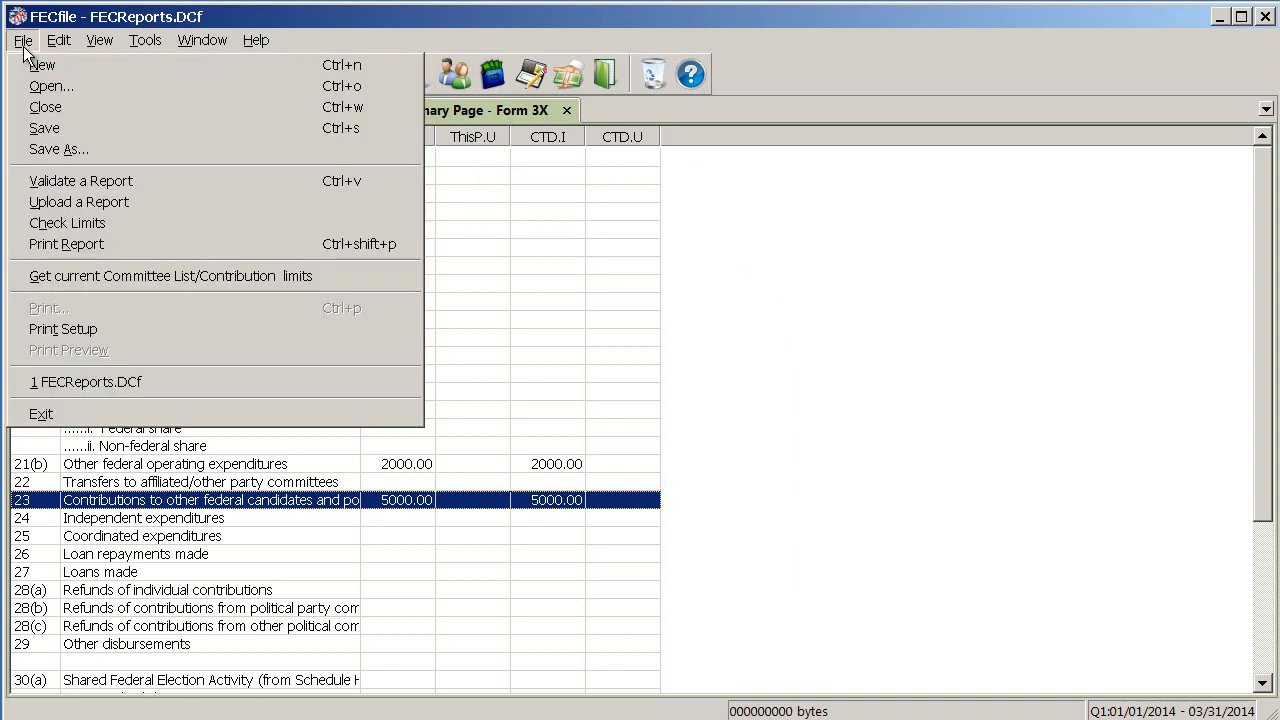
pyautogui.click(16, 127)
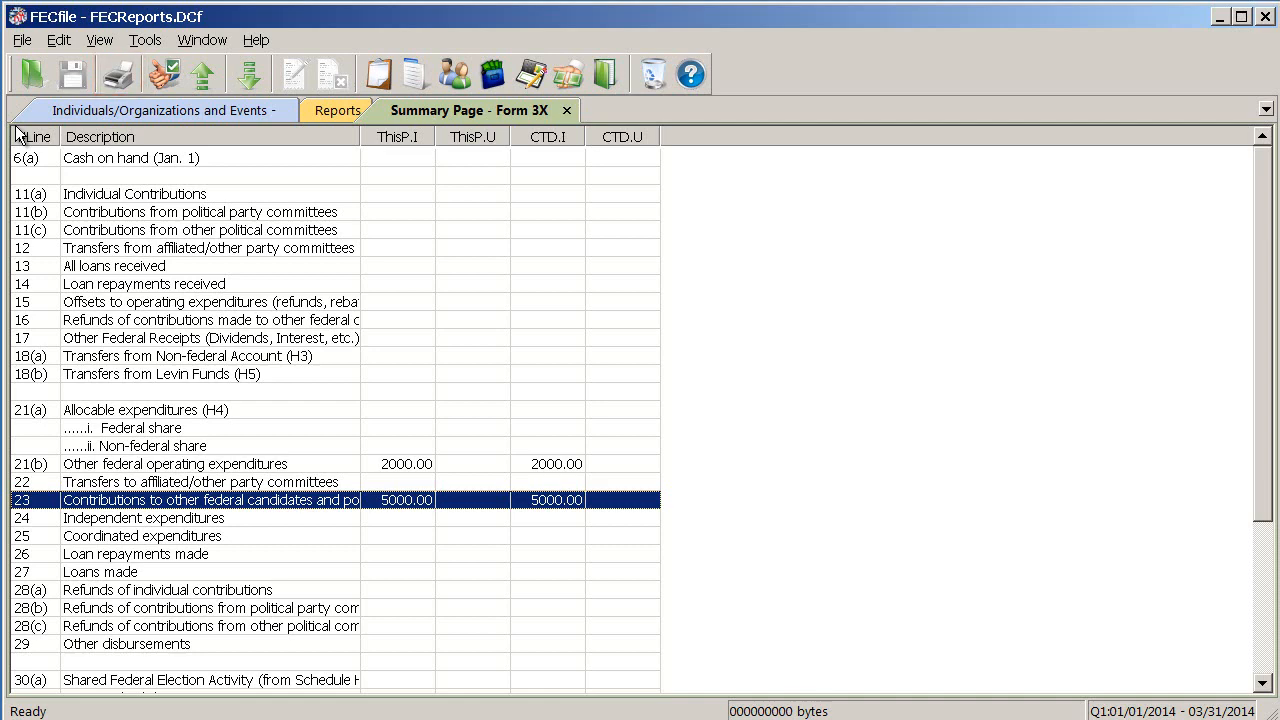
pyautogui.click(126, 79)
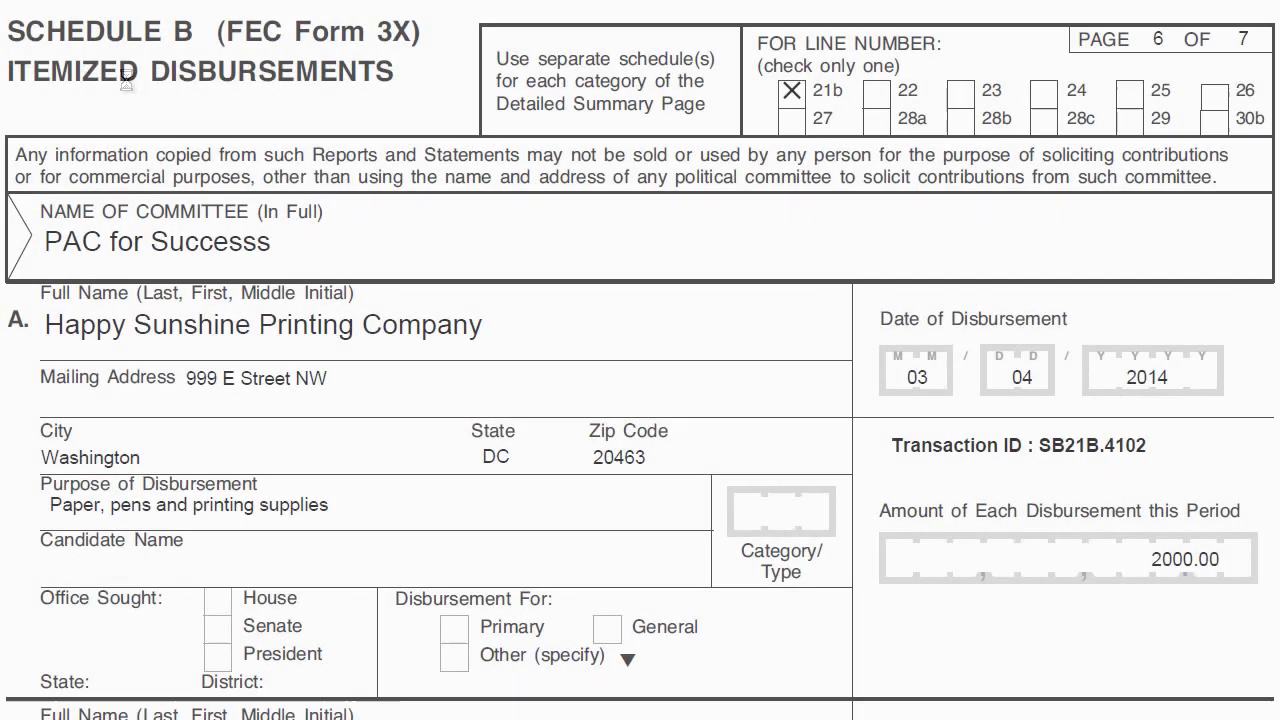